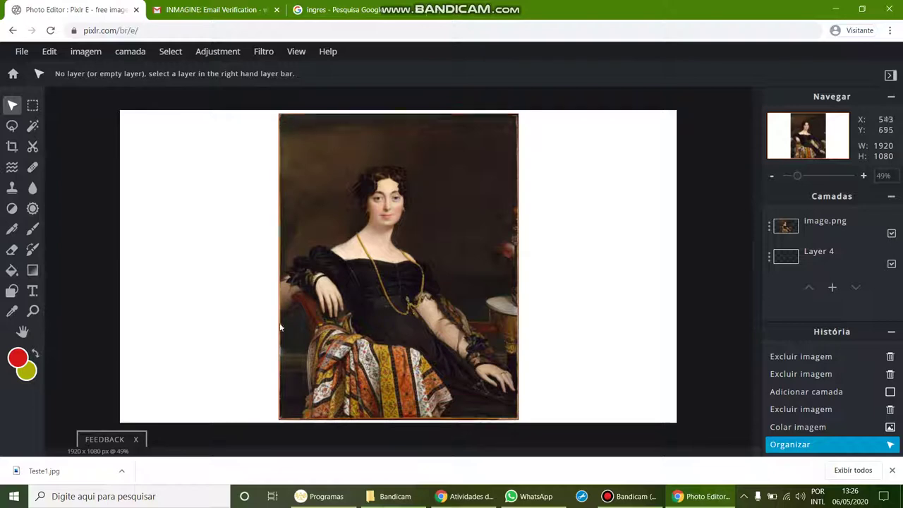
# Crop the canvas width to the portrait's side edges, giving an image of 842 x 1080 px
pyautogui.click(12, 147)
pyautogui.moveTo(110, 270); pyautogui.dragTo(272, 267)
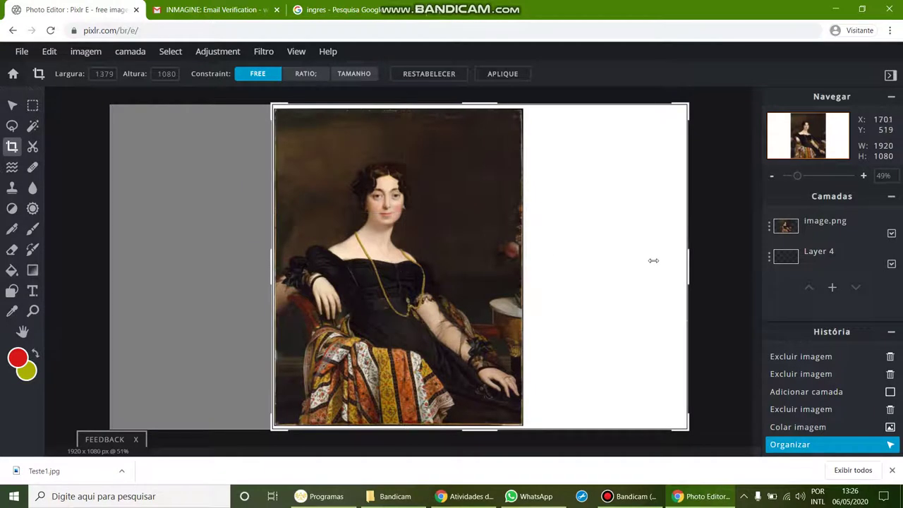
pyautogui.moveTo(693, 272); pyautogui.dragTo(525, 257)
pyautogui.press('Return')
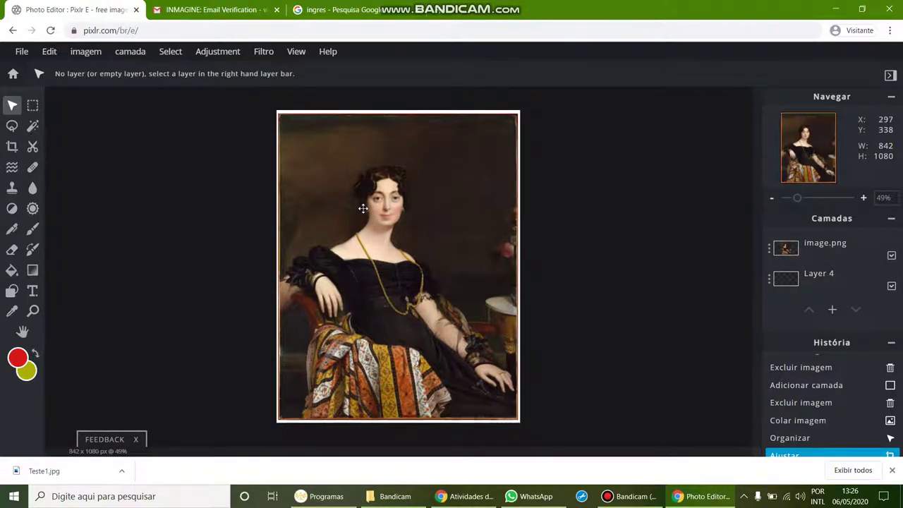
# Switch to Google Images, search for "zelda mask" and limit the results to transparent images
pyautogui.click(341, 12)
pyautogui.scroll(3, 326, 118)
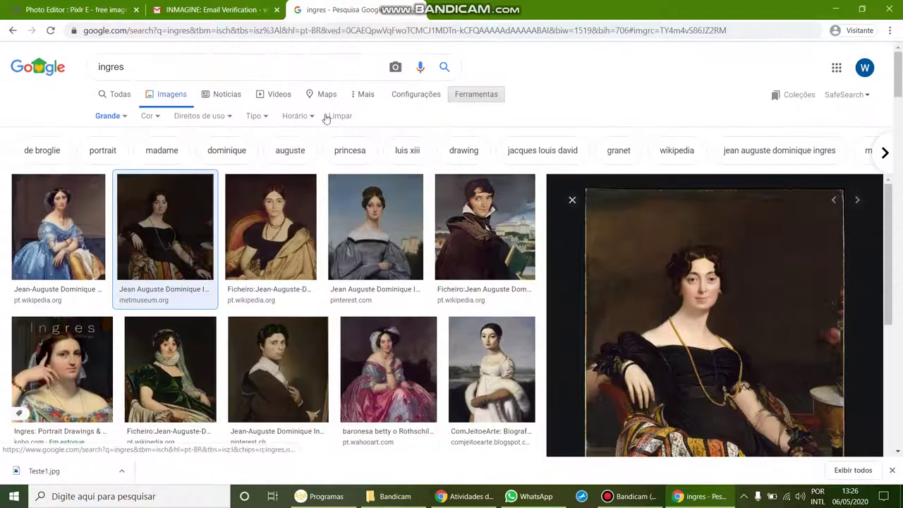
pyautogui.doubleClick(322, 63)
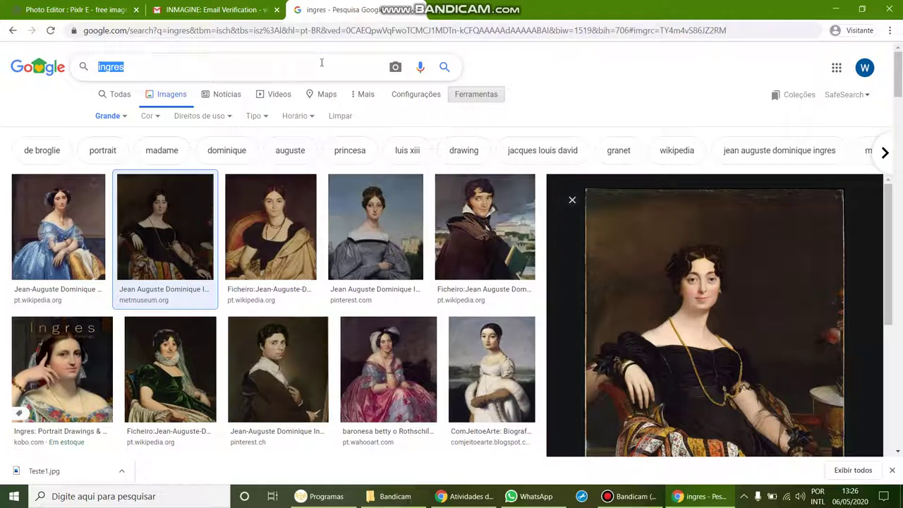
pyautogui.write('zelda ')
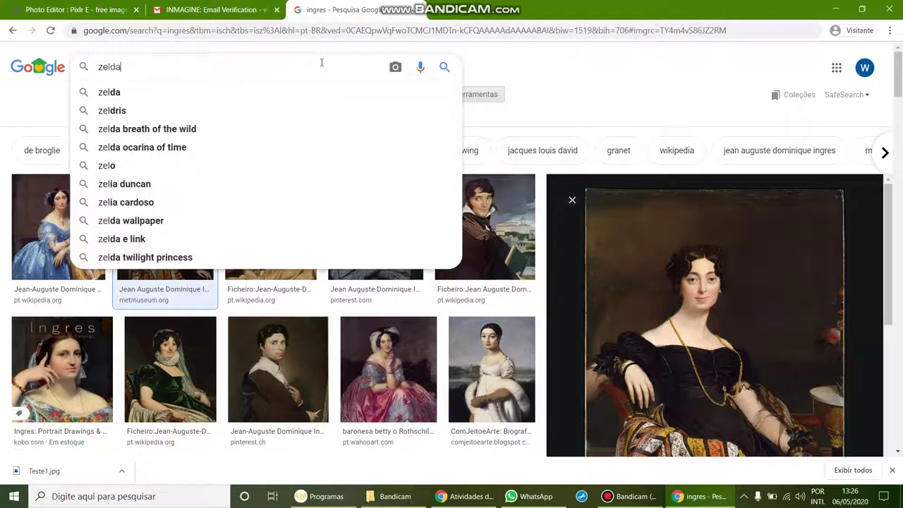
pyautogui.write('mask p')
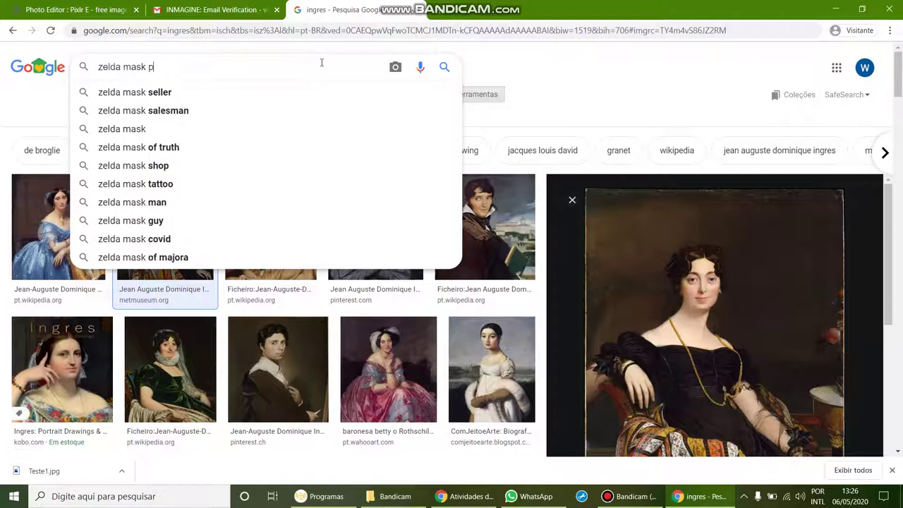
pyautogui.press('BackSpace')
pyautogui.press('Return')
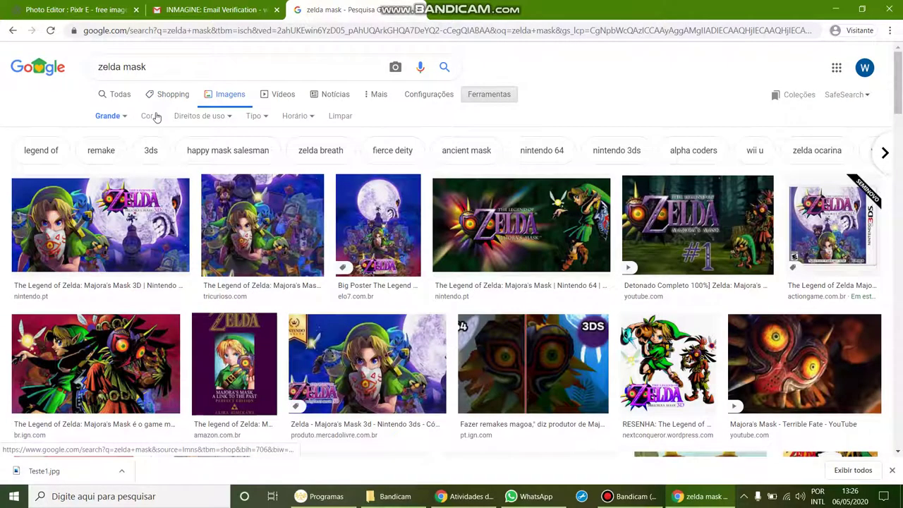
pyautogui.click(156, 117)
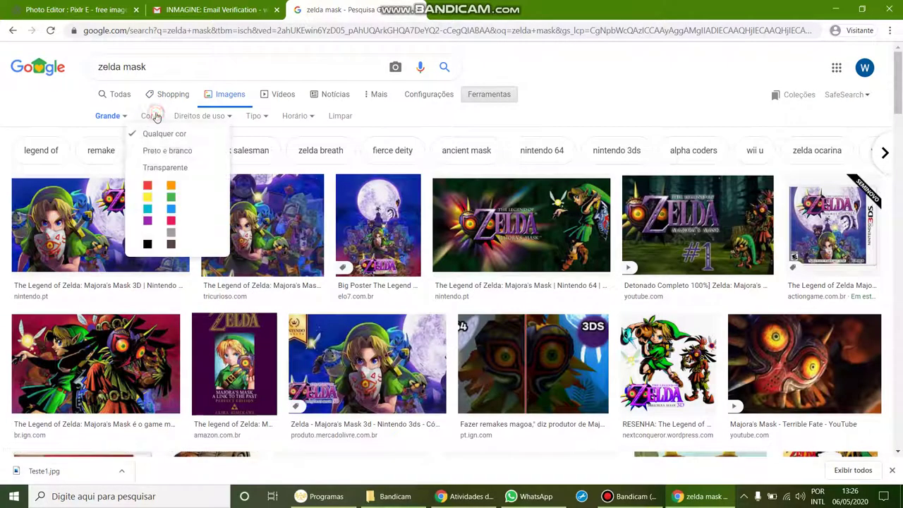
pyautogui.click(157, 169)
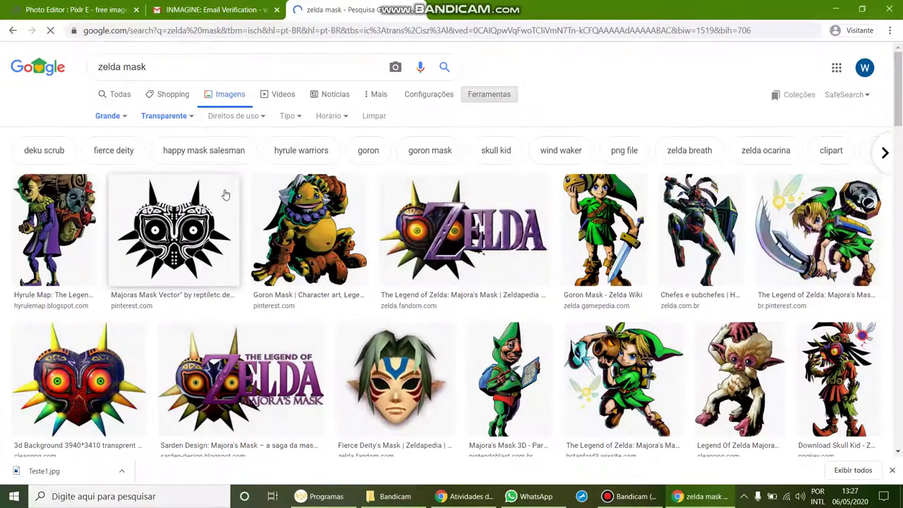
# Find the yellow Goron Mask from Zeldapedia in the results and copy its image
pyautogui.scroll(-5, 466, 255)
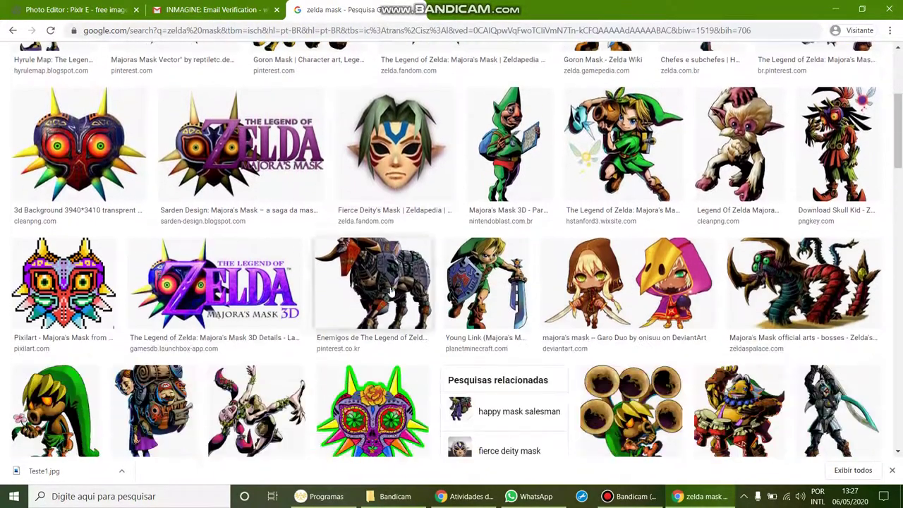
pyautogui.scroll(-4, 480, 283)
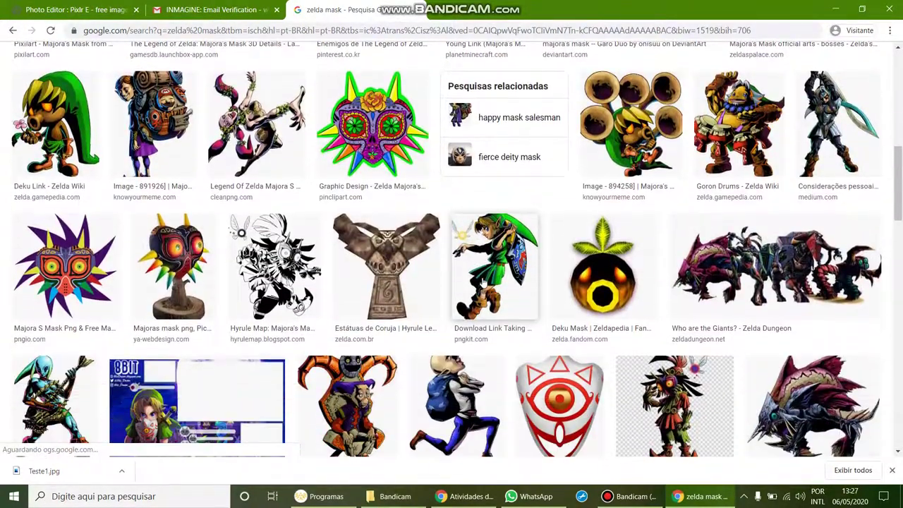
pyautogui.scroll(-2, 498, 274)
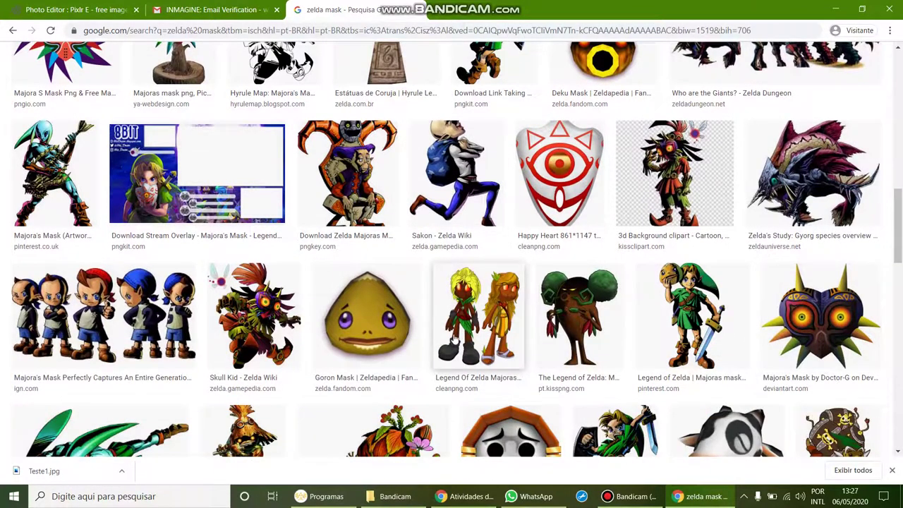
pyautogui.click(393, 305)
pyautogui.rightClick(679, 230)
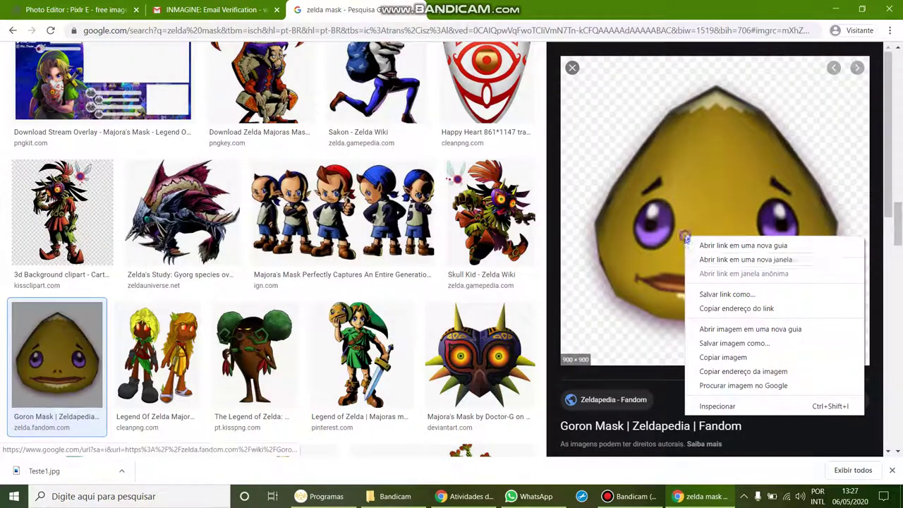
pyautogui.click(729, 359)
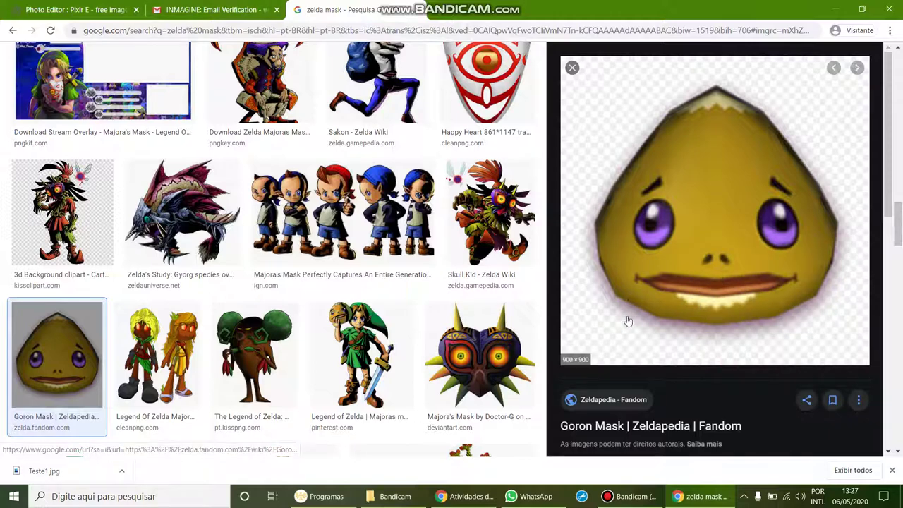
# Paste the Goron mask into the portrait in Pixlr E, scale it to about 357 x 357 px and place it over the woman's face
pyautogui.click(232, 9)
pyautogui.click(110, 7)
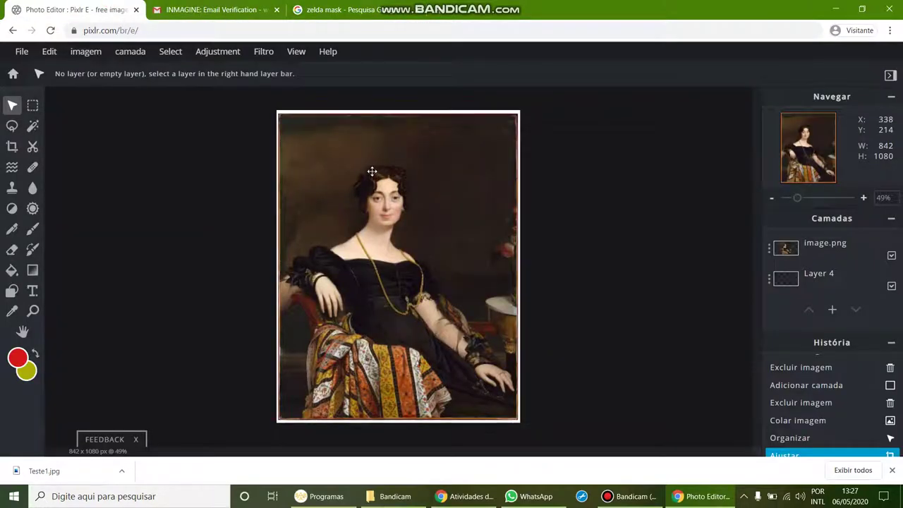
pyautogui.hotkey('ctrl', 'v')
pyautogui.moveTo(528, 134); pyautogui.dragTo(357, 307)
pyautogui.moveTo(329, 340); pyautogui.dragTo(405, 187)
pyautogui.moveTo(432, 154); pyautogui.dragTo(447, 140)
pyautogui.moveTo(455, 196); pyautogui.dragTo(444, 199)
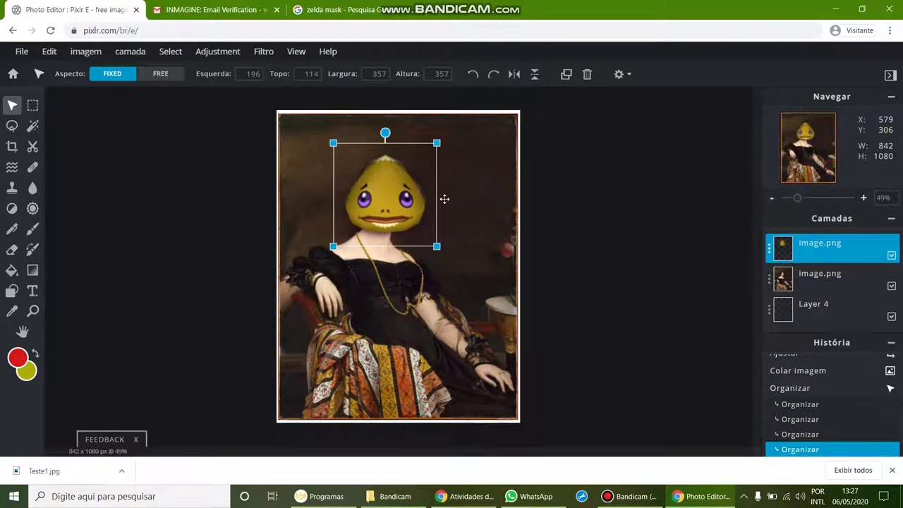
# Open the mask layer's settings and merge it down into the portrait layer
pyautogui.click(496, 216)
pyautogui.scroll(2, 409, 193)
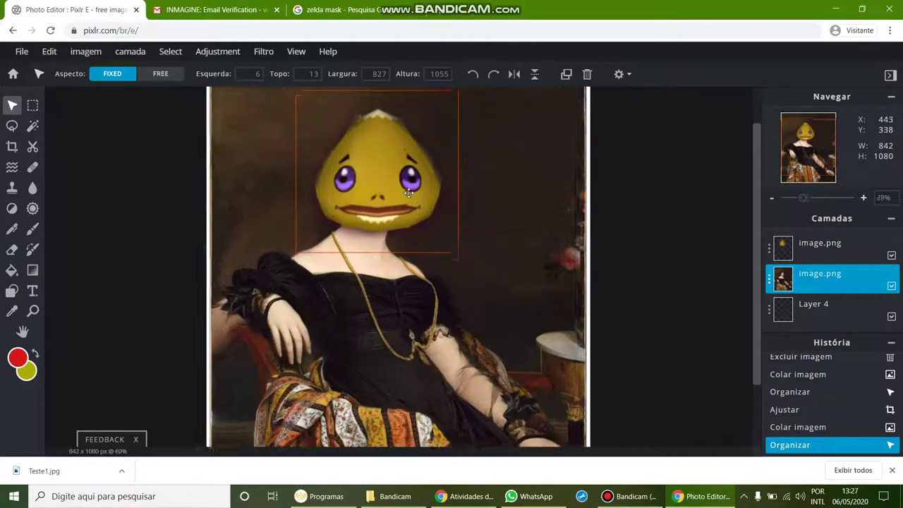
pyautogui.scroll(1, 410, 193)
pyautogui.click(859, 250)
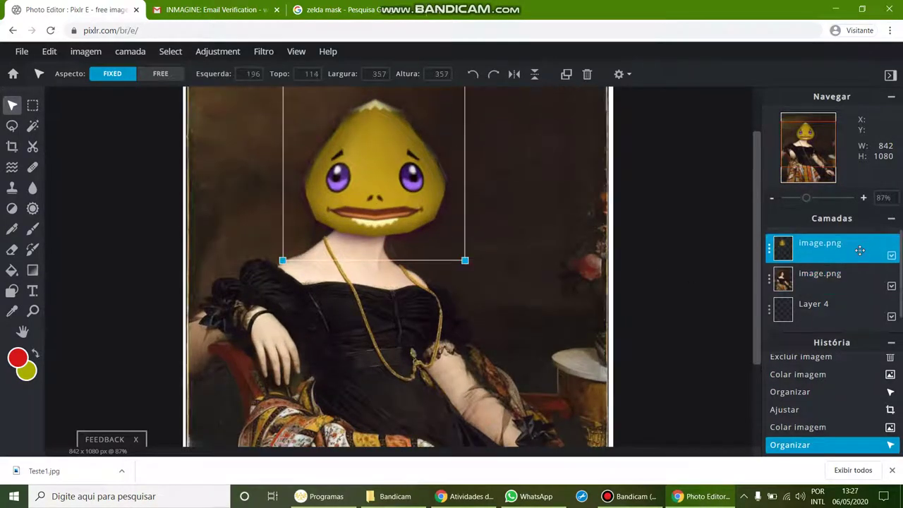
pyautogui.click(716, 244)
pyautogui.doubleClick(855, 255)
pyautogui.click(716, 188)
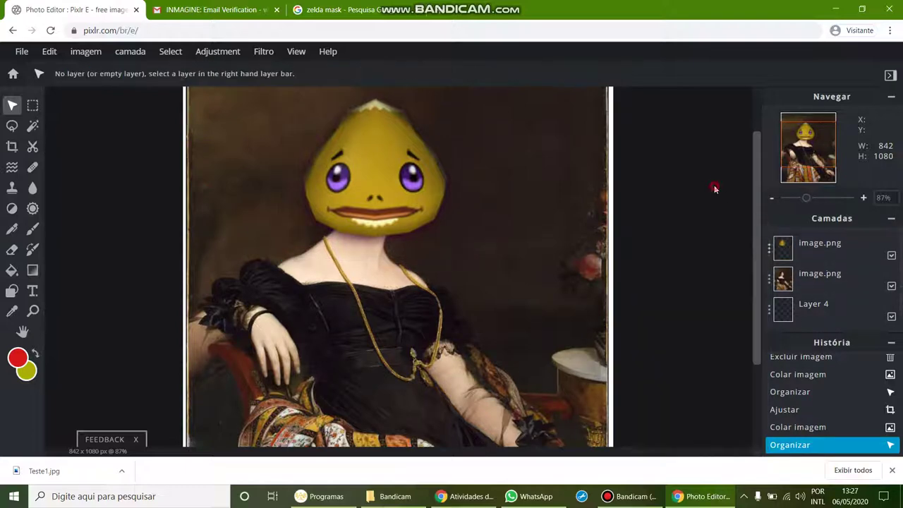
pyautogui.doubleClick(838, 247)
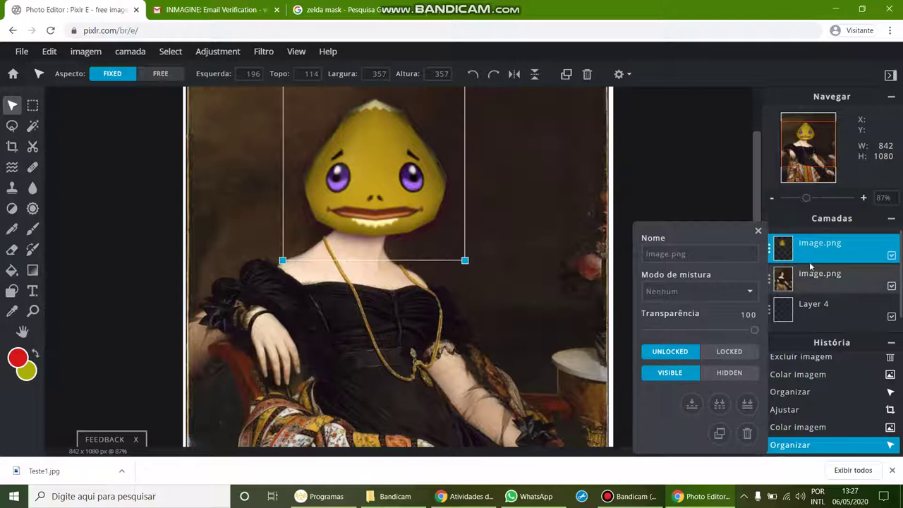
pyautogui.click(693, 405)
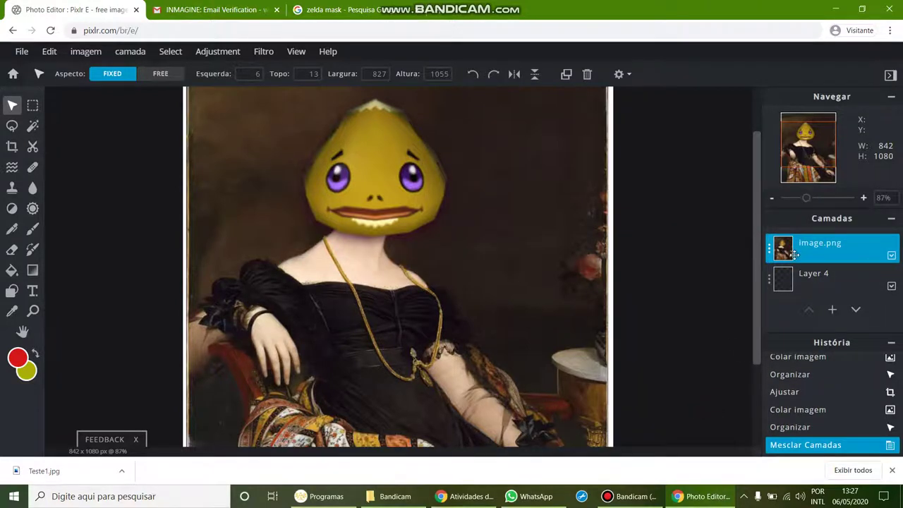
# Move the merged layer slightly as a test, and undo both the move and the layer merge
pyautogui.moveTo(377, 214); pyautogui.dragTo(389, 225)
pyautogui.hotkey('ctrl', 'z')
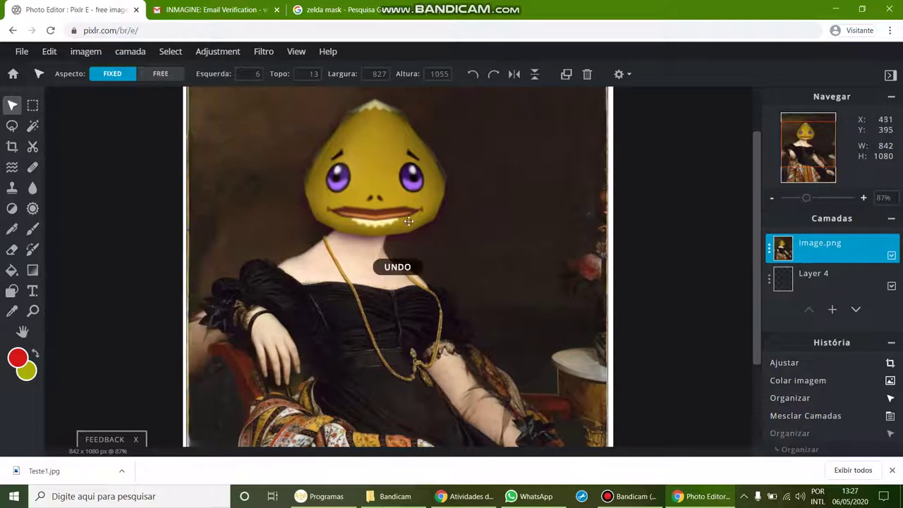
pyautogui.hotkey('ctrl', 'z')
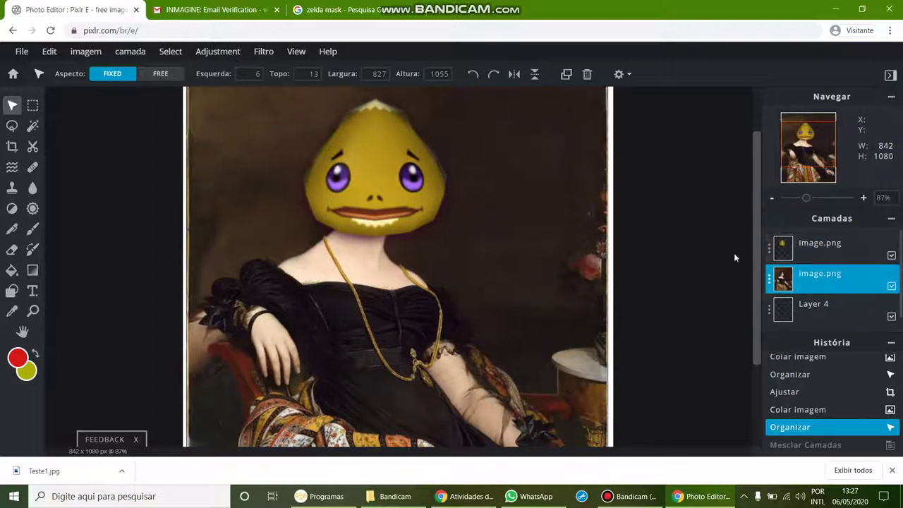
# On the portrait layer, select the dark background beside the mask using the Magic Wand with tolerance 5
pyautogui.click(819, 248)
pyautogui.scroll(-3, 519, 208)
pyautogui.scroll(-1, 515, 207)
pyautogui.scroll(2, 515, 206)
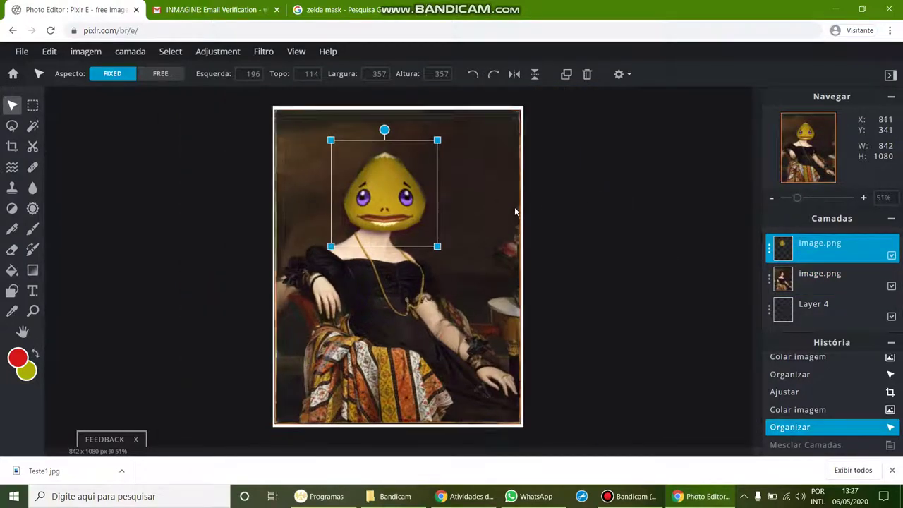
pyautogui.click(776, 238)
pyautogui.click(783, 277)
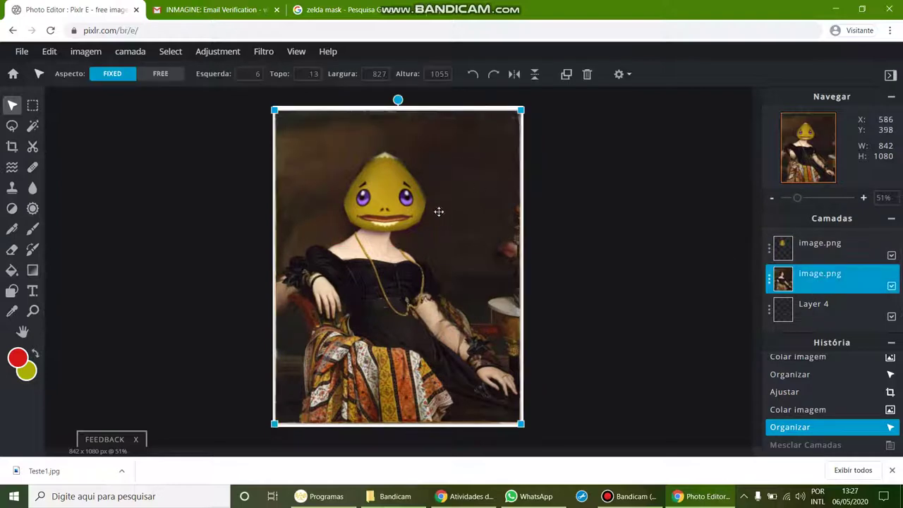
pyautogui.click(31, 127)
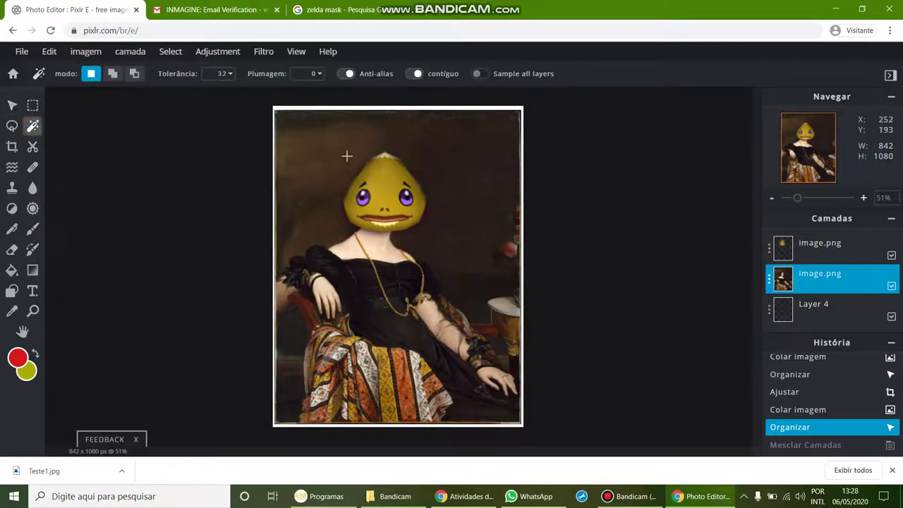
pyautogui.click(231, 76)
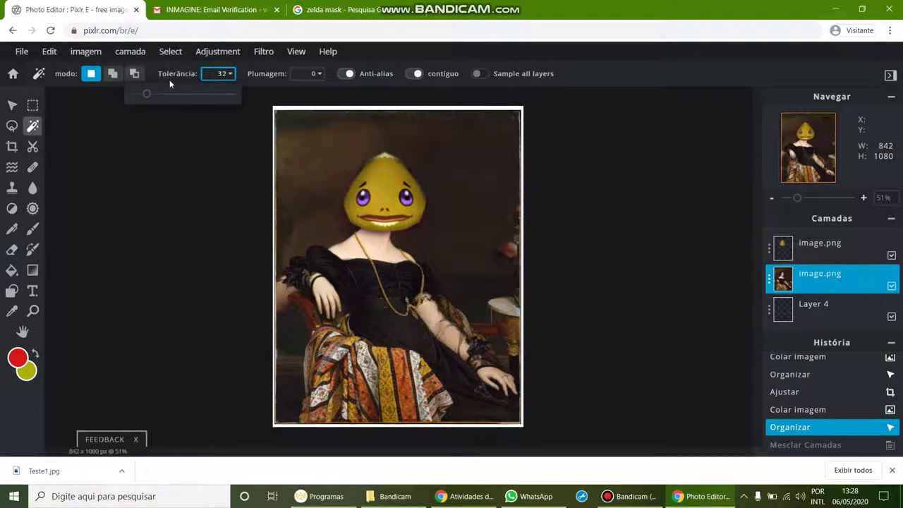
pyautogui.write('5')
pyautogui.press('Return')
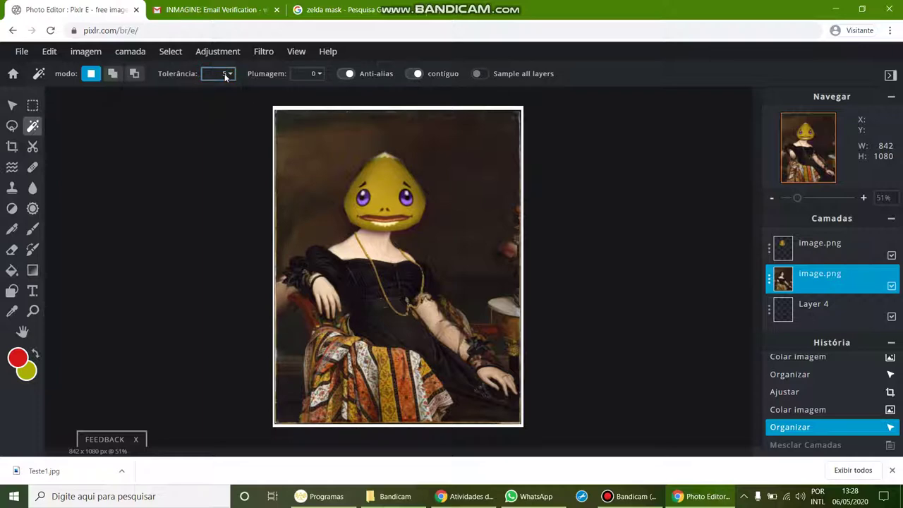
pyautogui.click(331, 146)
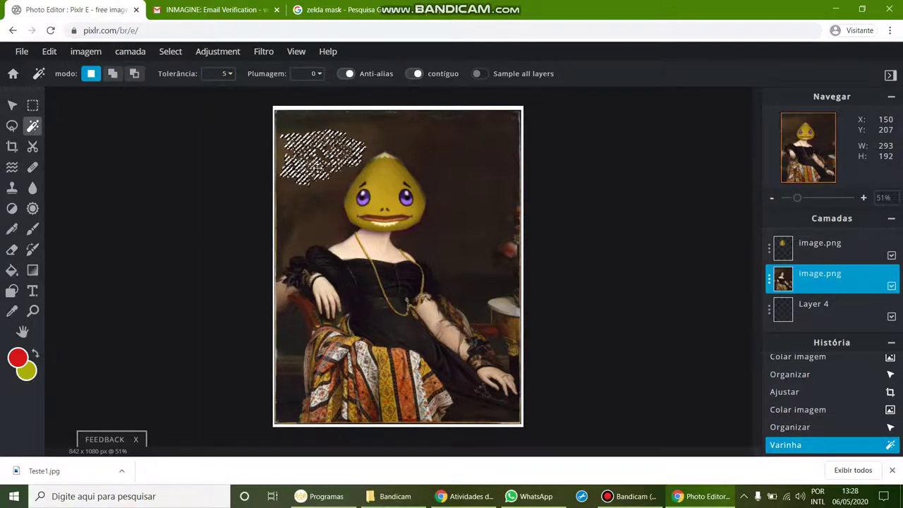
# Dismiss the save image dialog without downloading and undo the wand selection of the background
pyautogui.hotkey('ctrl', 's')
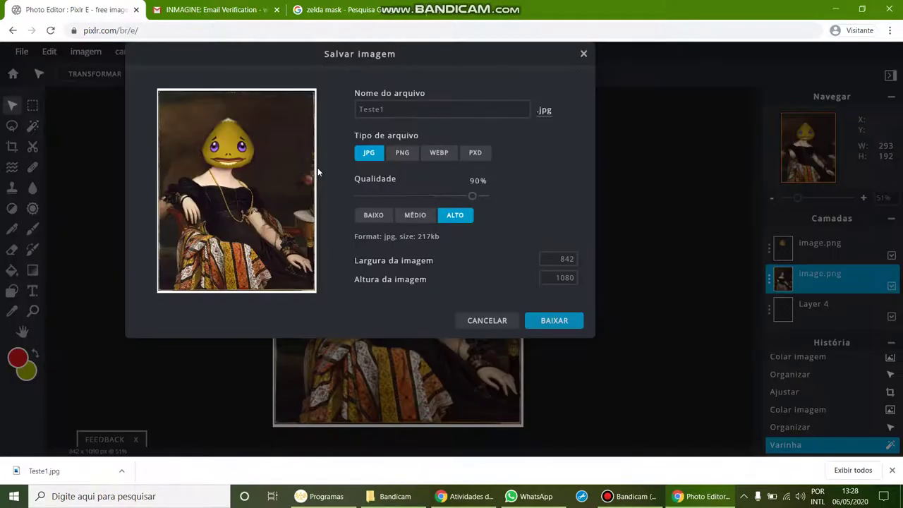
pyautogui.click(487, 320)
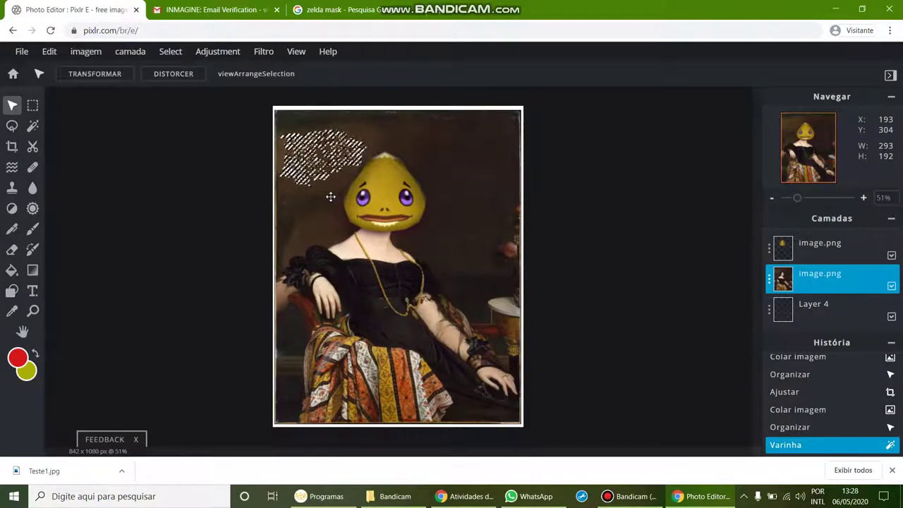
pyautogui.hotkey('ctrl', 'z')
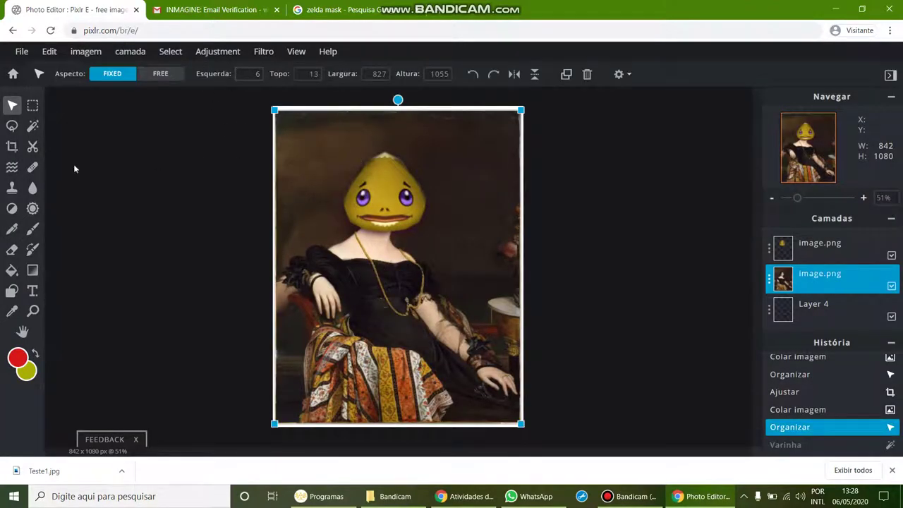
# Reactivate the Magic Wand on the portrait layer and set its tolerance to 50
pyautogui.click(32, 126)
pyautogui.click(226, 74)
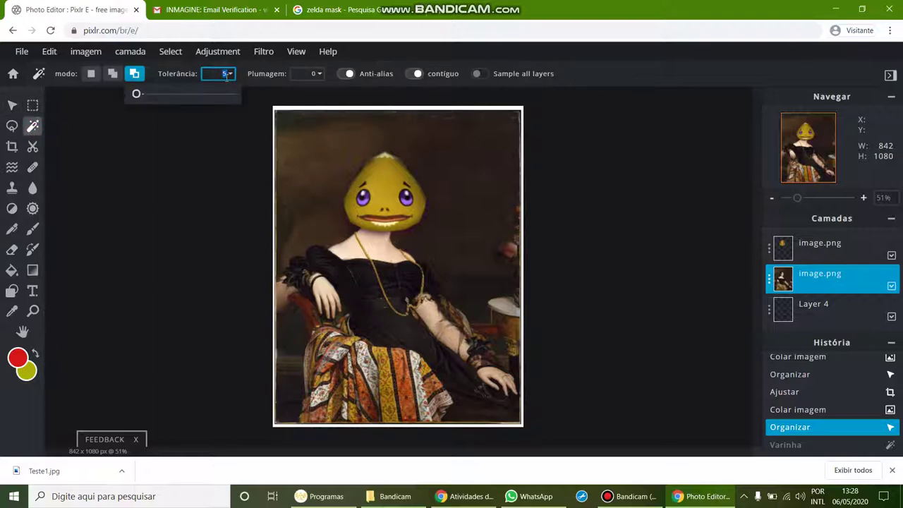
pyautogui.click(226, 76)
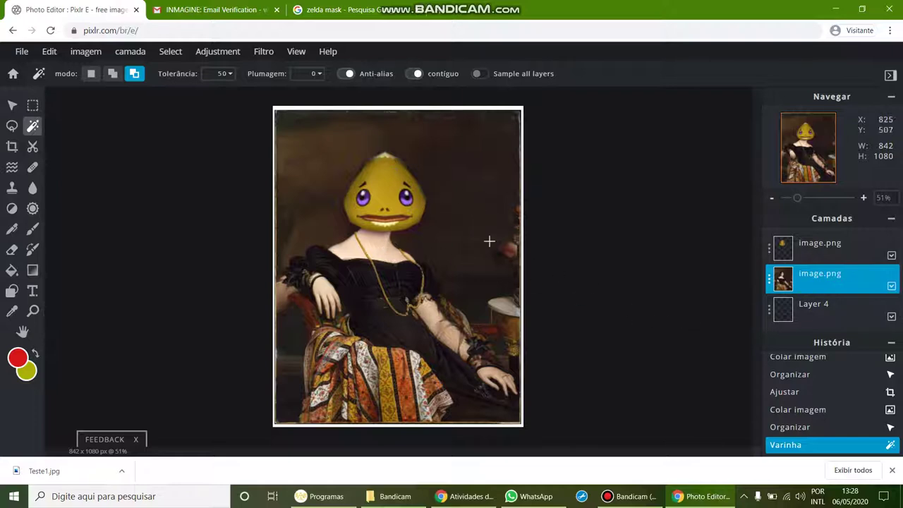
pyautogui.scroll(-3, 439, 170)
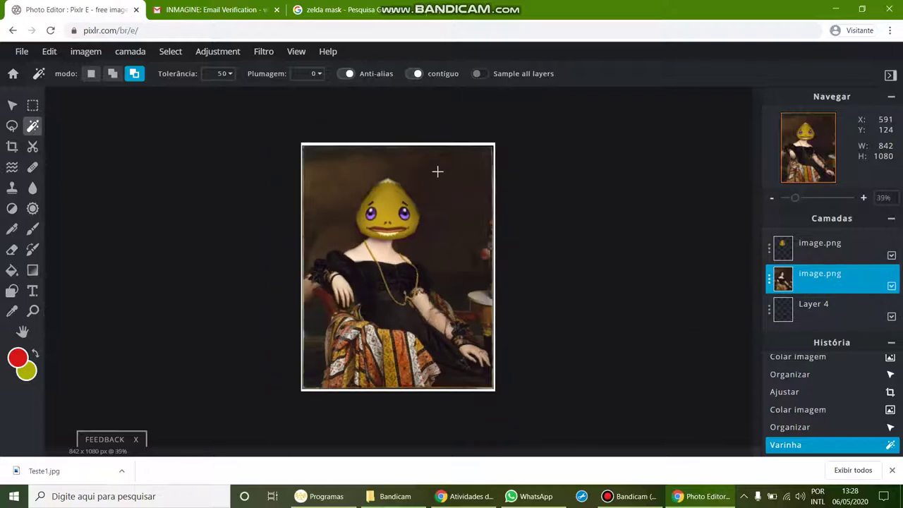
# Try to select the dark background beside the mask on the portrait layer with the Magic Wand at tolerance 50
pyautogui.scroll(2, 445, 171)
pyautogui.click(475, 207)
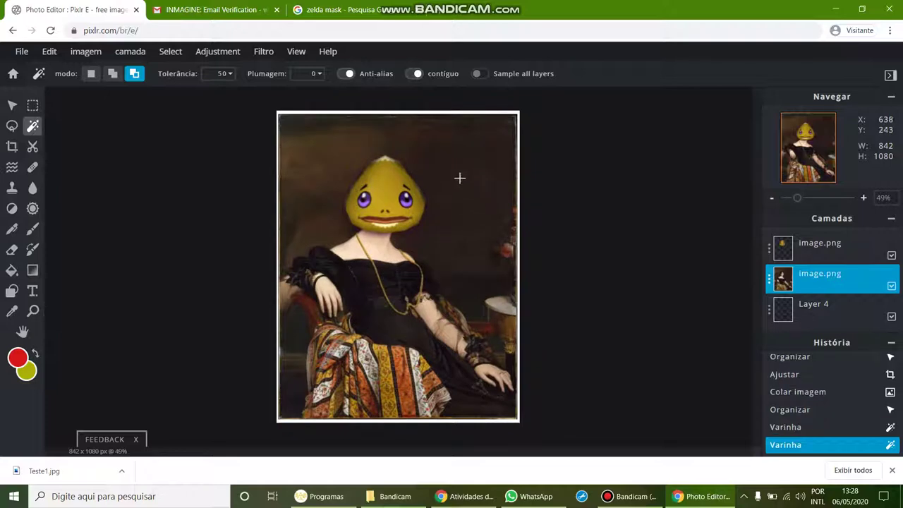
pyautogui.click(224, 75)
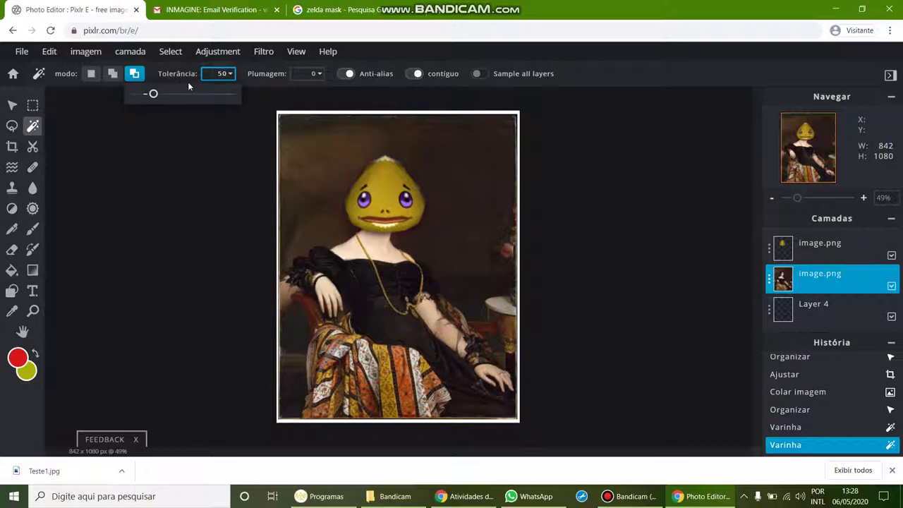
pyautogui.click(254, 151)
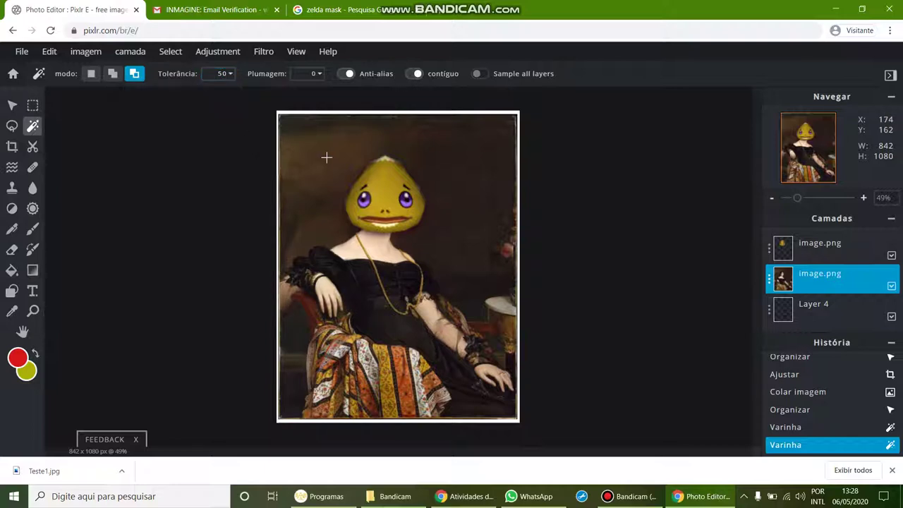
pyautogui.click(785, 260)
pyautogui.click(830, 275)
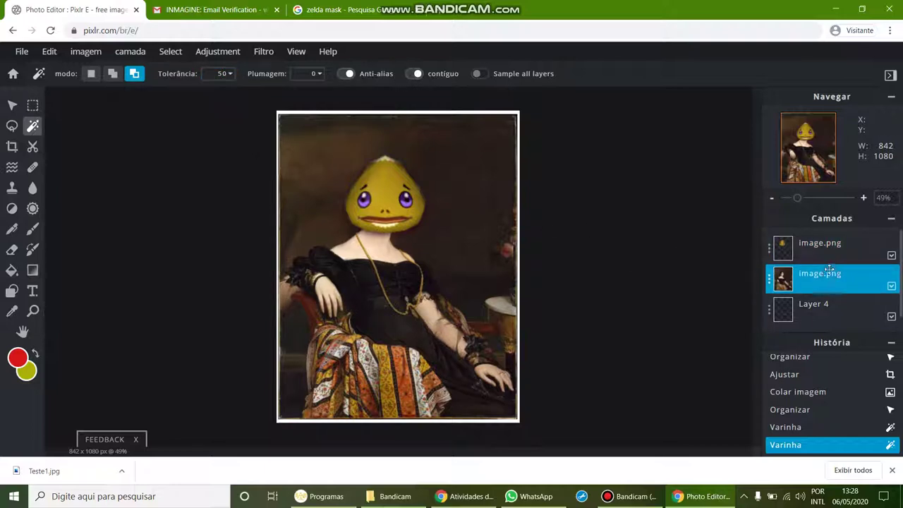
# Set the Magic Wand tolerance to 100 and try to select the portrait's dark background to the right of the mask
pyautogui.click(226, 75)
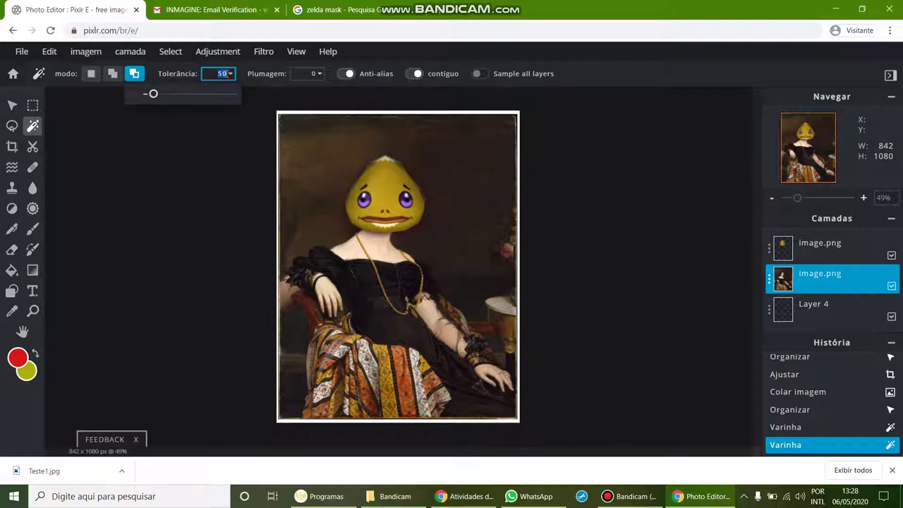
pyautogui.press('Return')
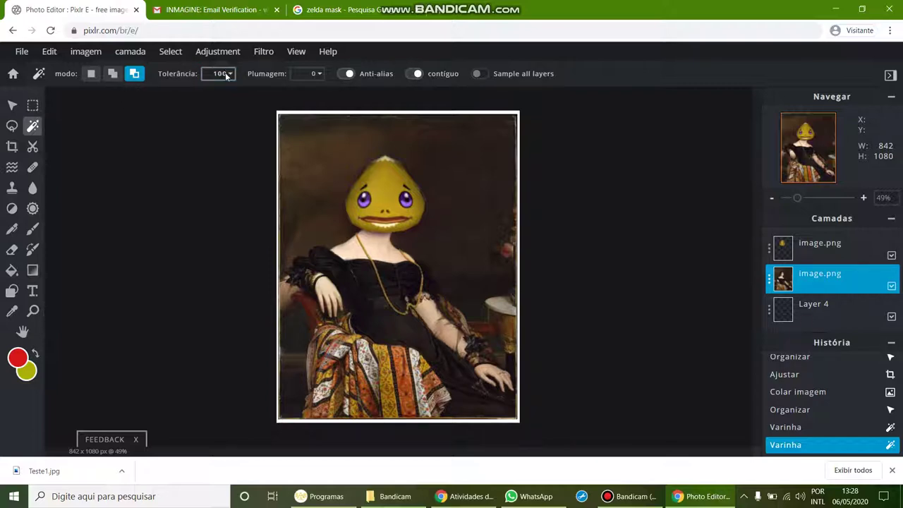
pyautogui.click(458, 170)
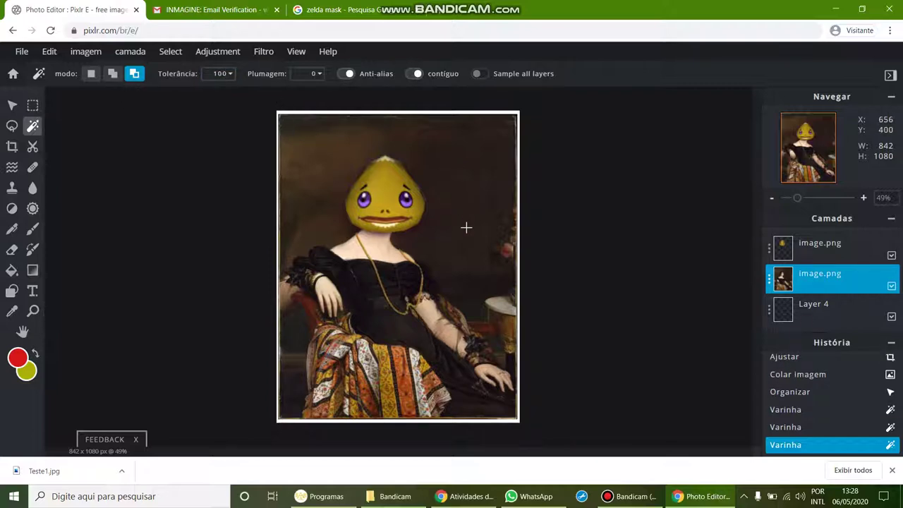
pyautogui.scroll(2, 483, 243)
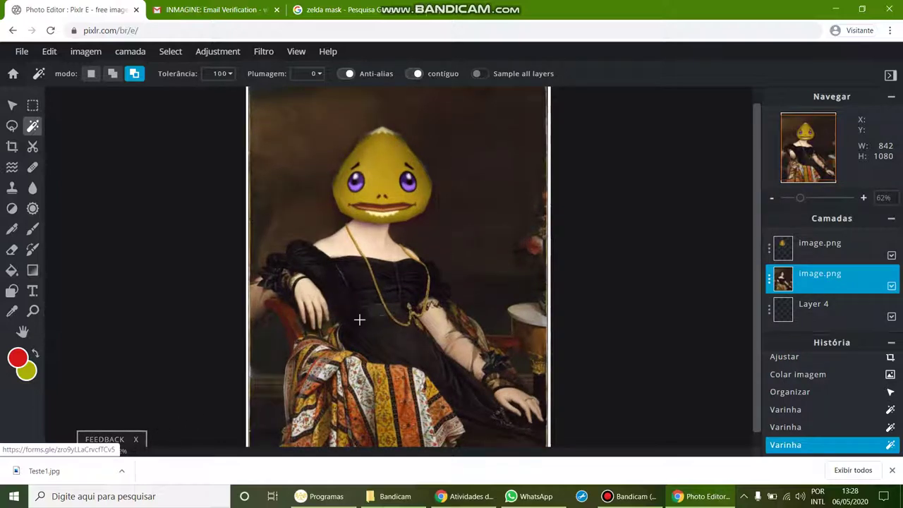
pyautogui.click(453, 241)
# Delete the portrait layer as a test, undo the deletion, and make the portrait layer active again
pyautogui.press('Delete')
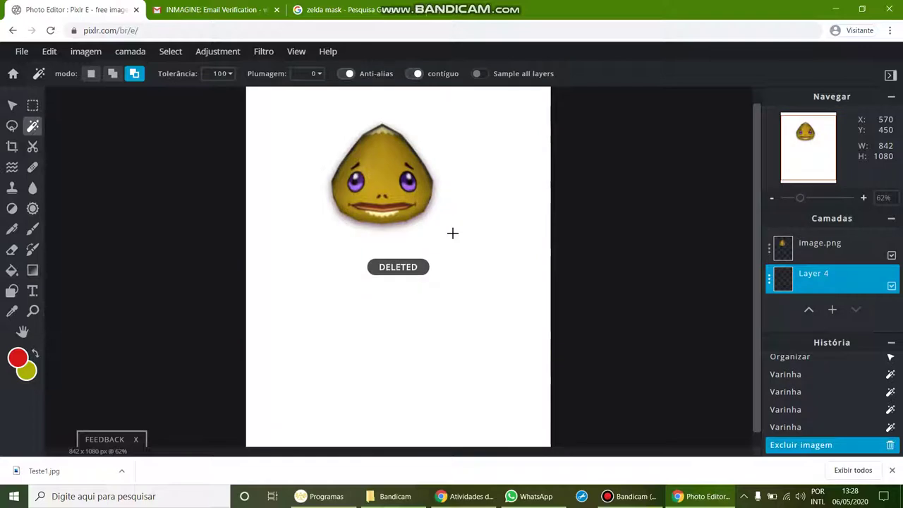
pyautogui.hotkey('ctrl', 'z')
pyautogui.click(813, 282)
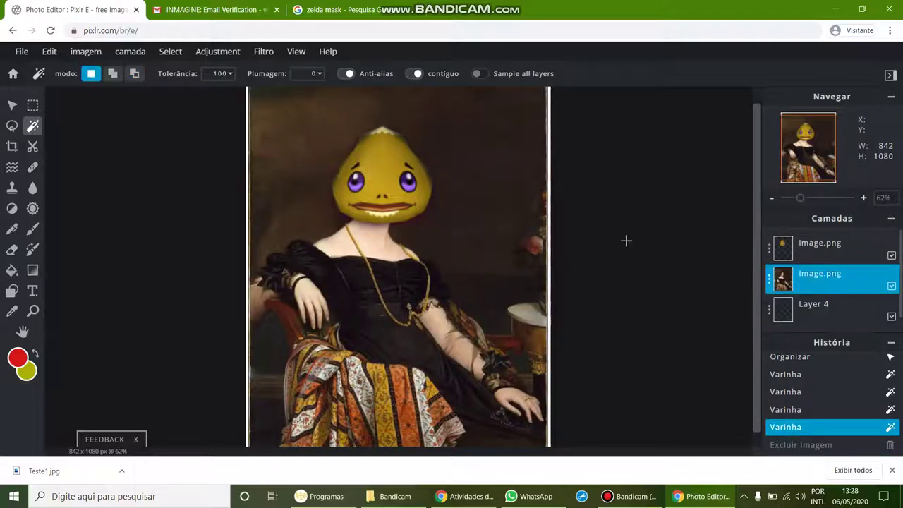
# Set the Magic Wand tolerance to 30, select the portrait's dark background, and inspect the selection edges around the mask
pyautogui.scroll(-3, 388, 174)
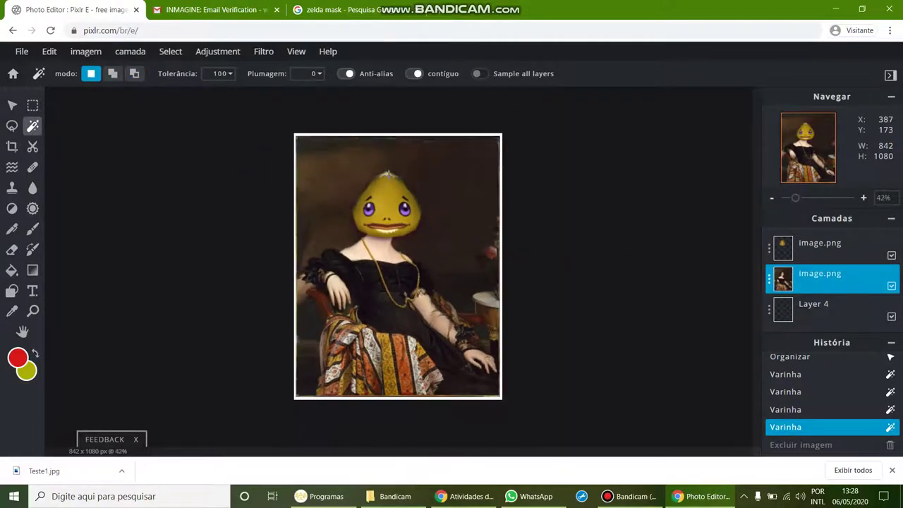
pyautogui.click(228, 75)
pyautogui.write('30')
pyautogui.click(459, 194)
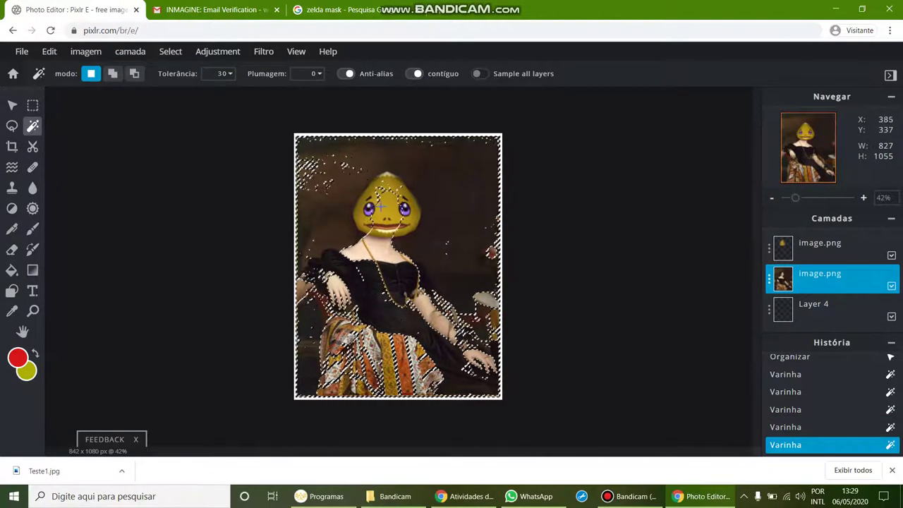
pyautogui.scroll(6, 353, 192)
pyautogui.scroll(2, 348, 145)
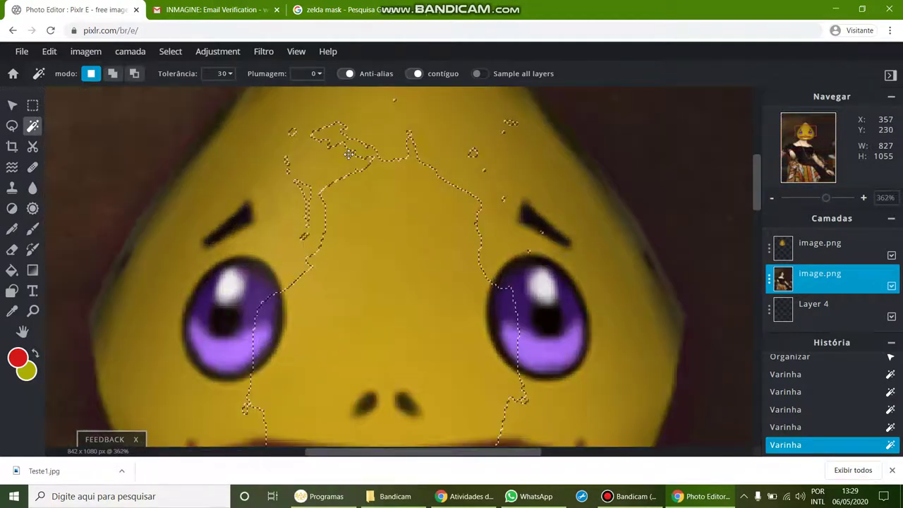
pyautogui.scroll(-5, 348, 145)
pyautogui.scroll(-4, 437, 185)
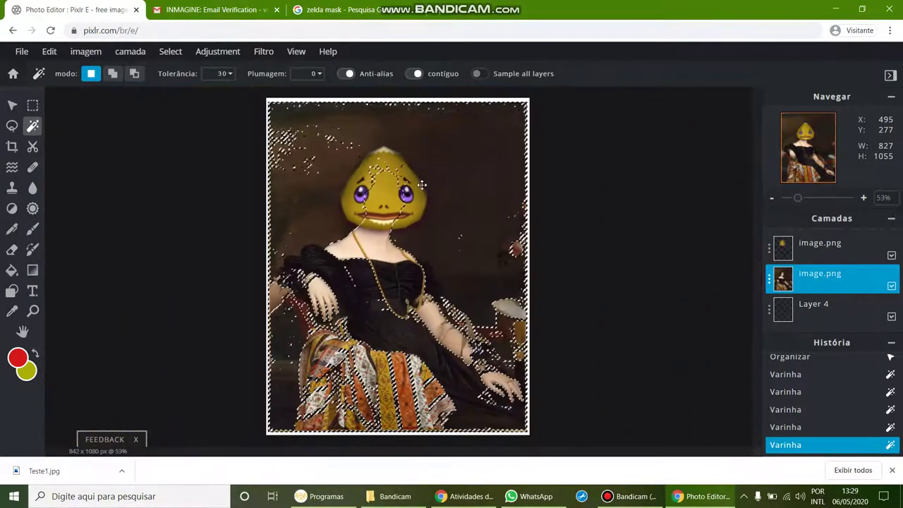
# Clear the wand-selected area from the portrait layer as a test, undo the clearing, and deselect
pyautogui.press('Delete')
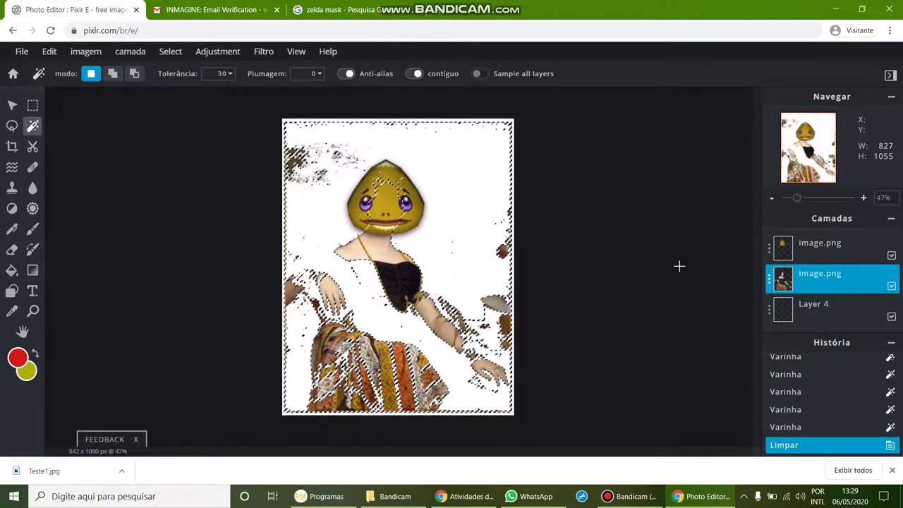
pyautogui.scroll(-1, 813, 301)
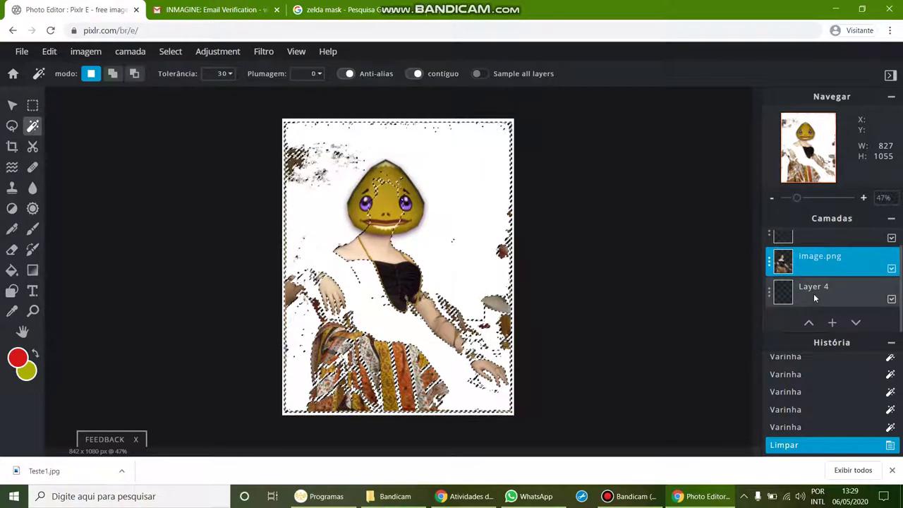
pyautogui.scroll(1, 814, 294)
pyautogui.hotkey('ctrl', 'z')
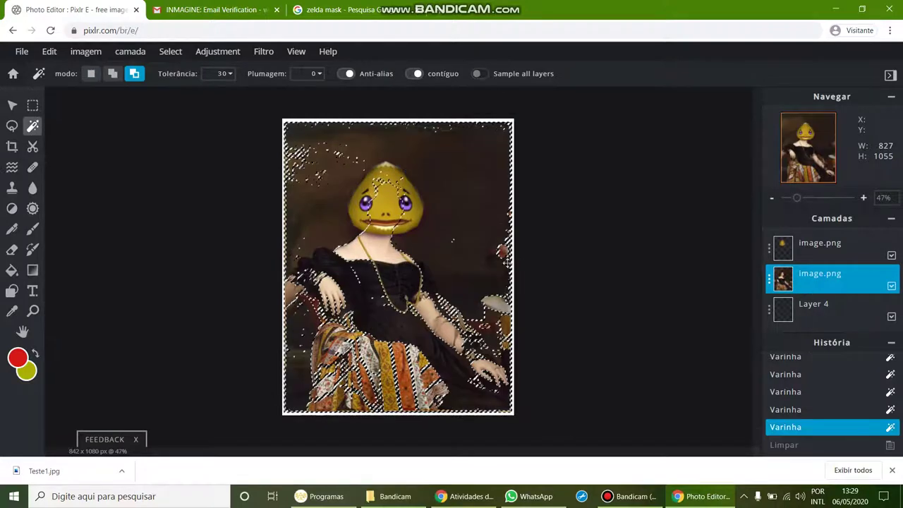
pyautogui.hotkey('ctrl', 'd')
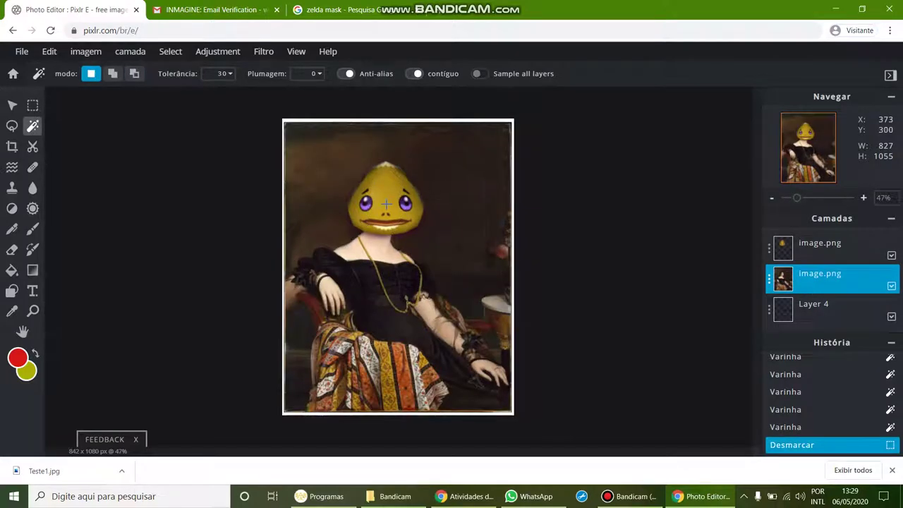
# Test clearing the portrait's background with a Magic Wand selection at tolerance 15, undo the clearing, and deselect
pyautogui.click(225, 76)
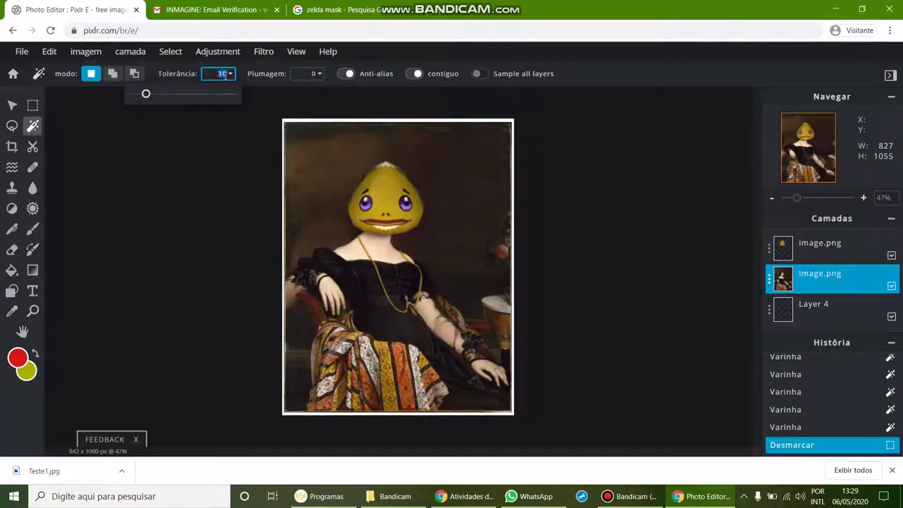
pyautogui.write('15')
pyautogui.click(464, 170)
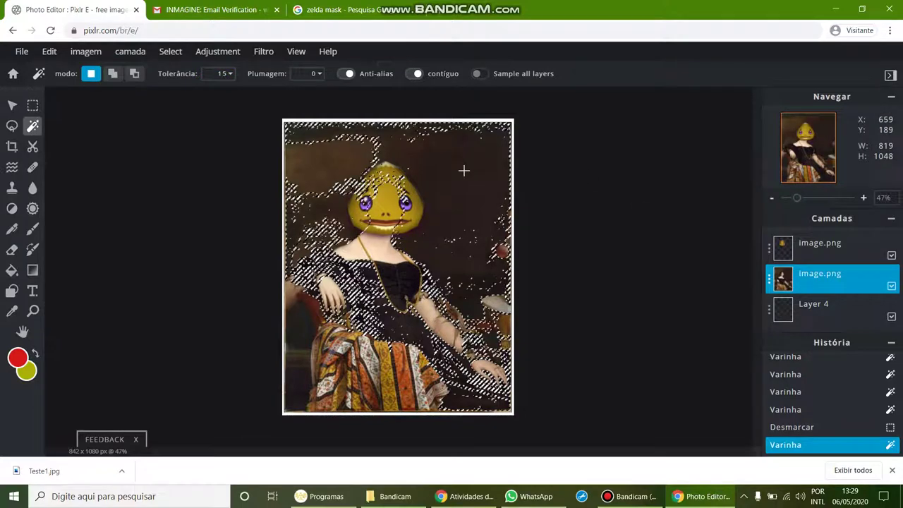
pyautogui.press('Delete')
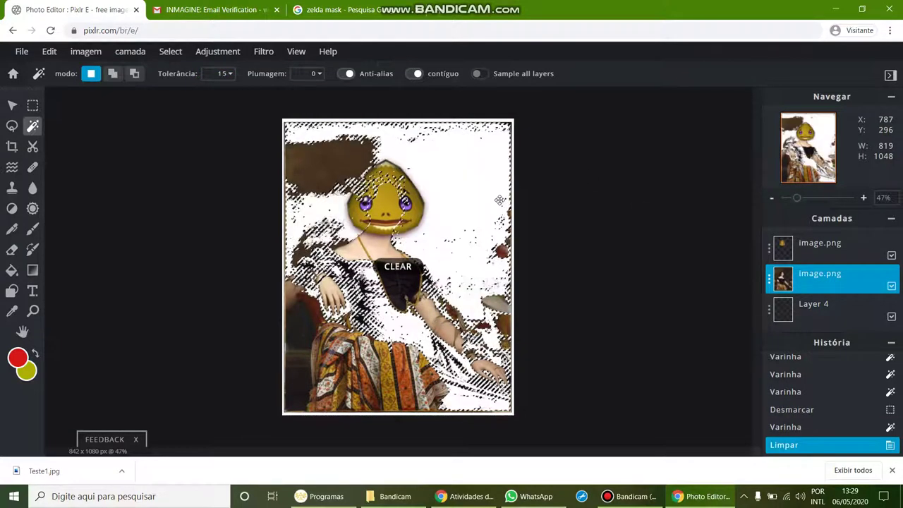
pyautogui.hotkey('ctrl', 'z')
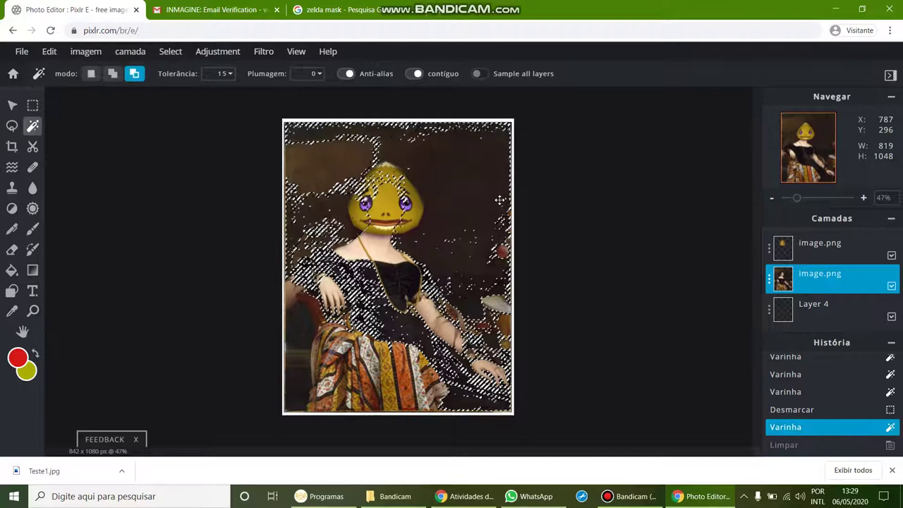
pyautogui.hotkey('ctrl', 'd')
# Test clearing the portrait's background with a Magic Wand selection at tolerance 10, undo the clearing, and deselect
pyautogui.click(217, 73)
pyautogui.write('10')
pyautogui.click(478, 172)
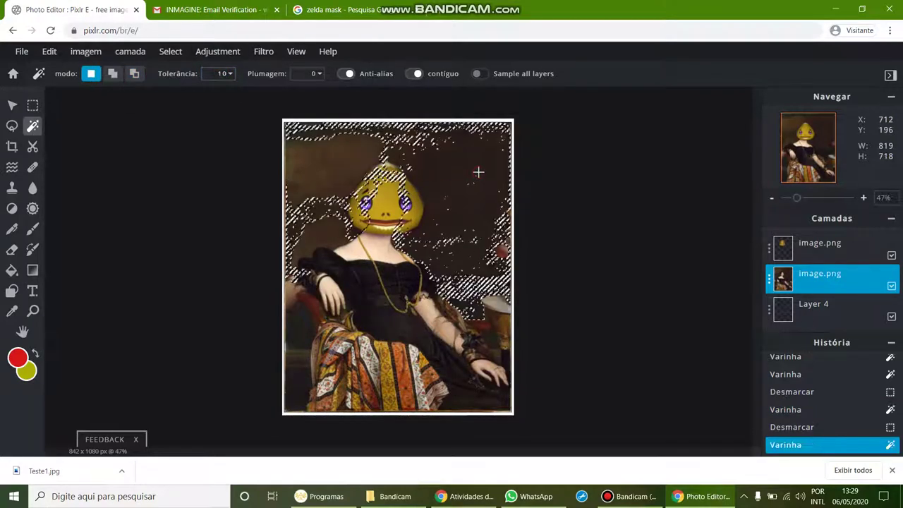
pyautogui.press('Delete')
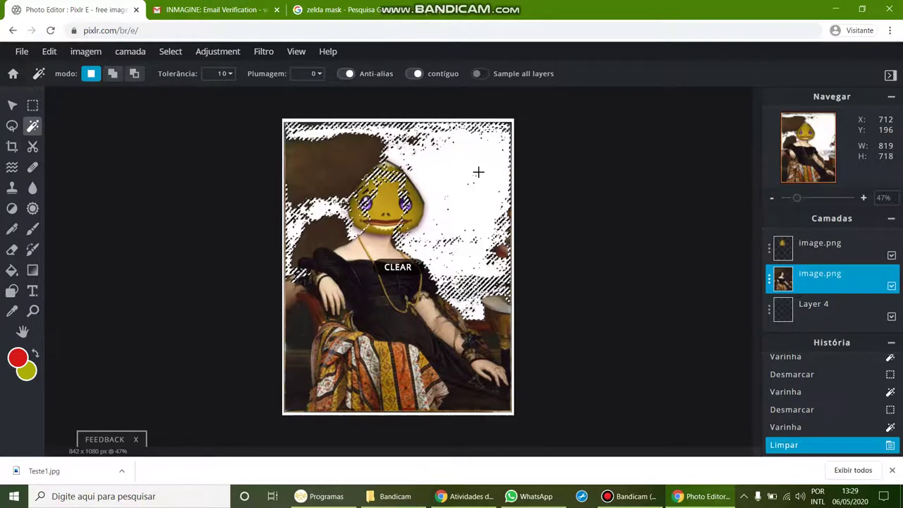
pyautogui.press('shift')
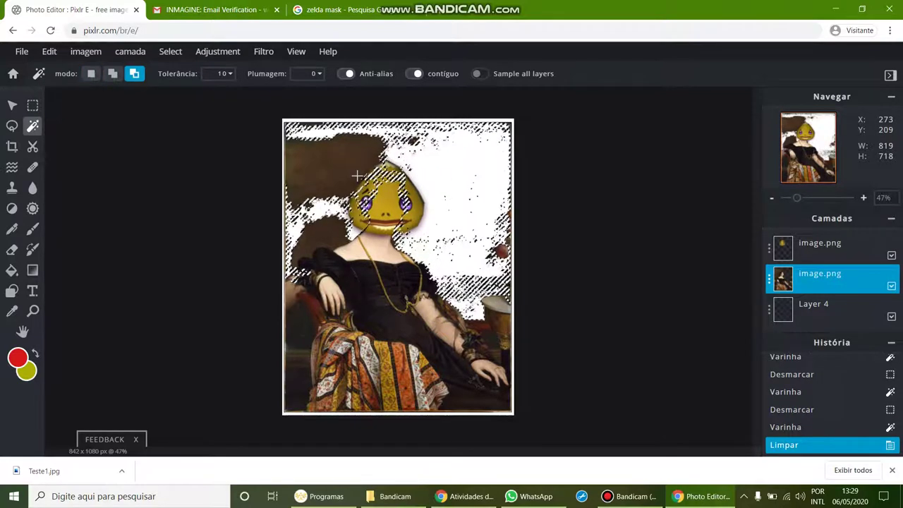
pyautogui.hotkey('ctrl', 'z')
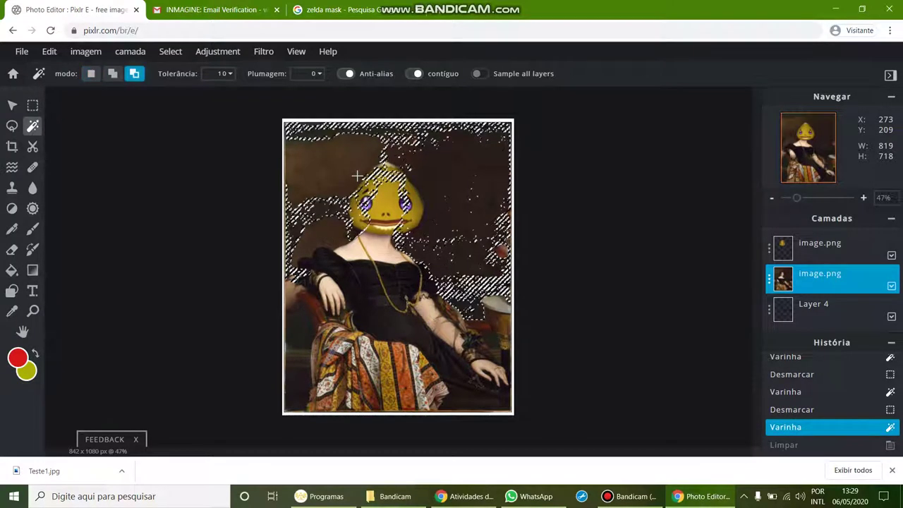
pyautogui.hotkey('ctrl', 'd')
# Test clearing the portrait's background with a Magic Wand selection at tolerance 12, undo the clearing, and deselect
pyautogui.click(222, 74)
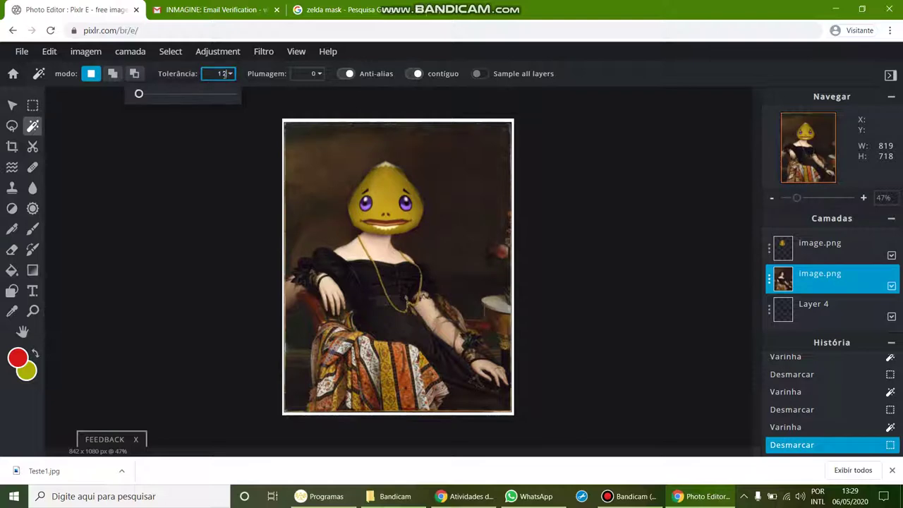
pyautogui.click(466, 162)
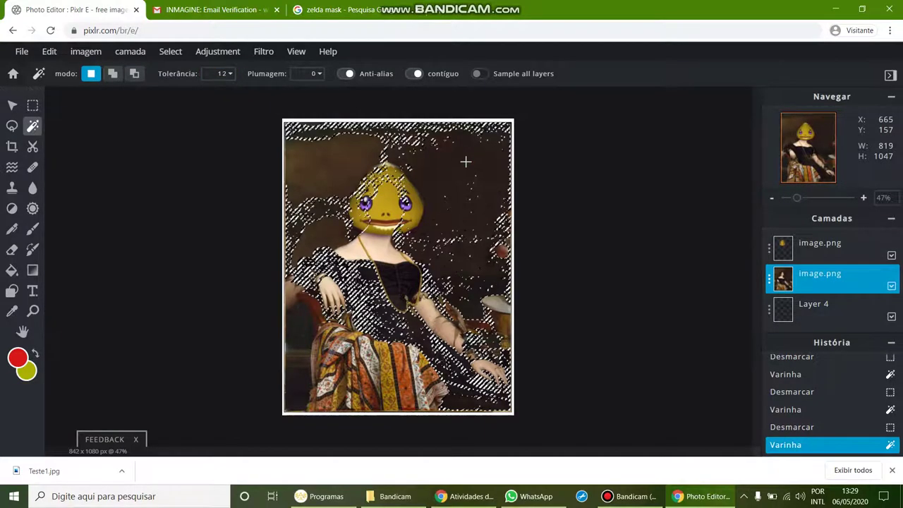
pyautogui.press('Delete')
pyautogui.hotkey('ctrl', 'z')
pyautogui.hotkey('ctrl', 'd')
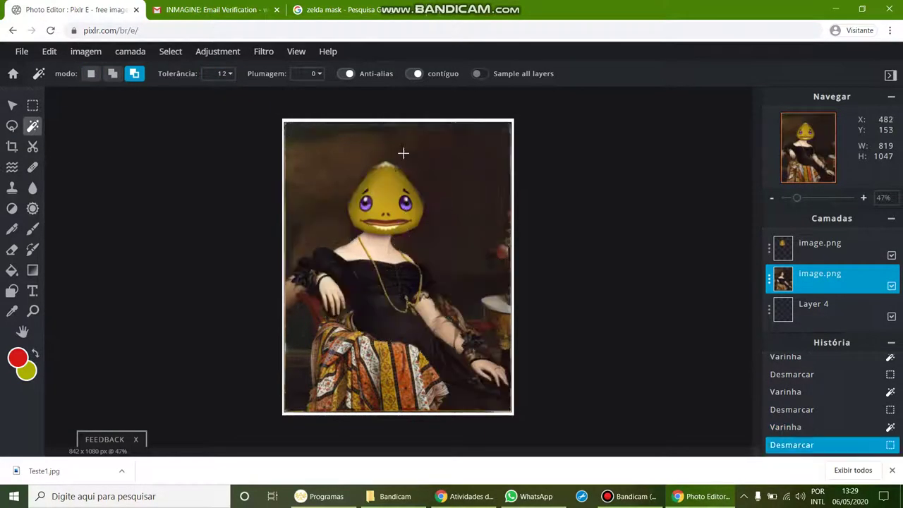
# Set the Magic Wand tolerance to 8, select the background beside the mask, and undo that selection
pyautogui.click(223, 74)
pyautogui.write('8')
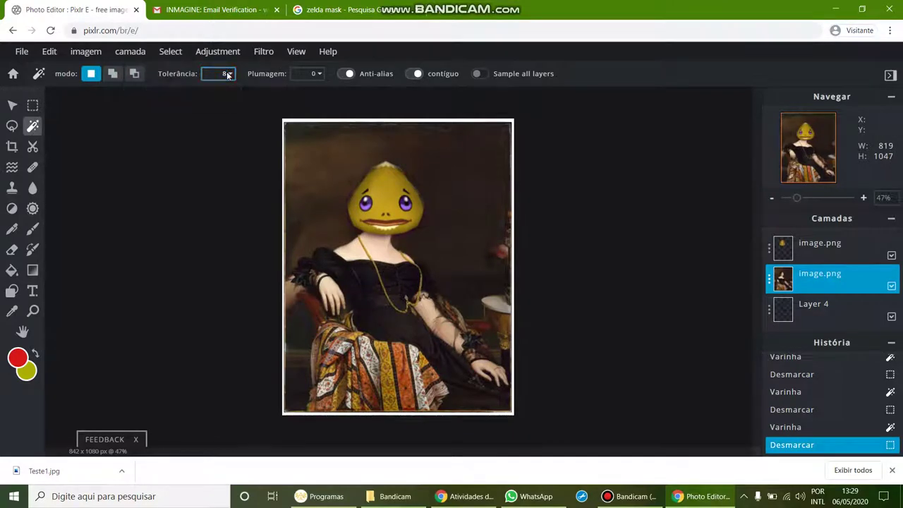
pyautogui.click(460, 191)
pyautogui.hotkey('ctrl', 'z')
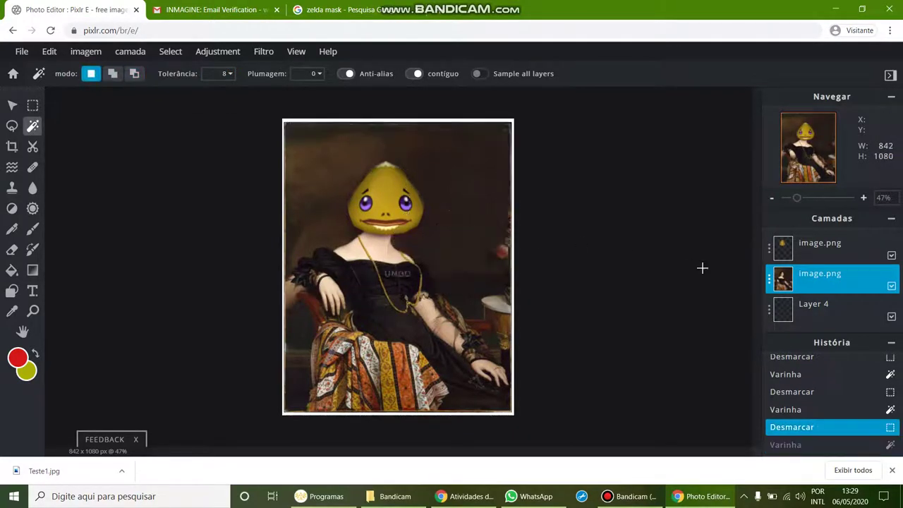
# Choose the polygonal Lasso and hide the mask layer to expose the woman's head in the portrait
pyautogui.click(12, 129)
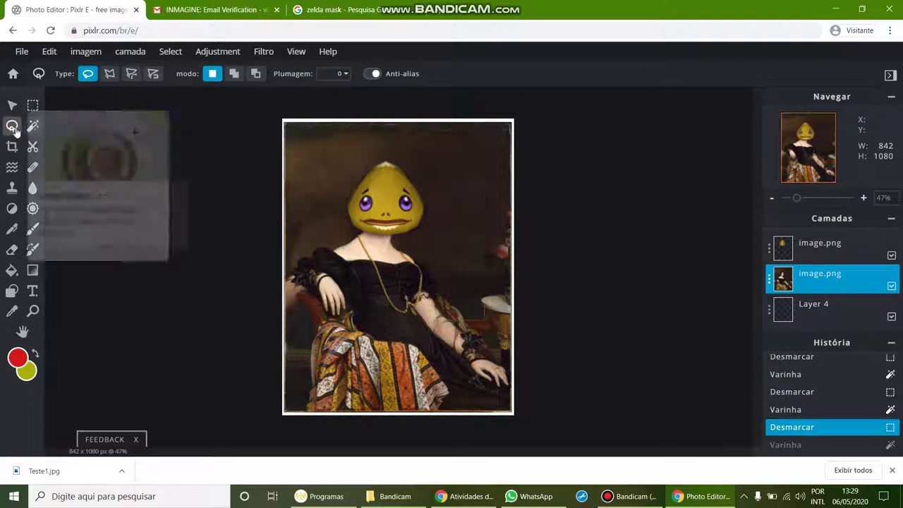
pyautogui.click(111, 77)
pyautogui.scroll(1, 454, 204)
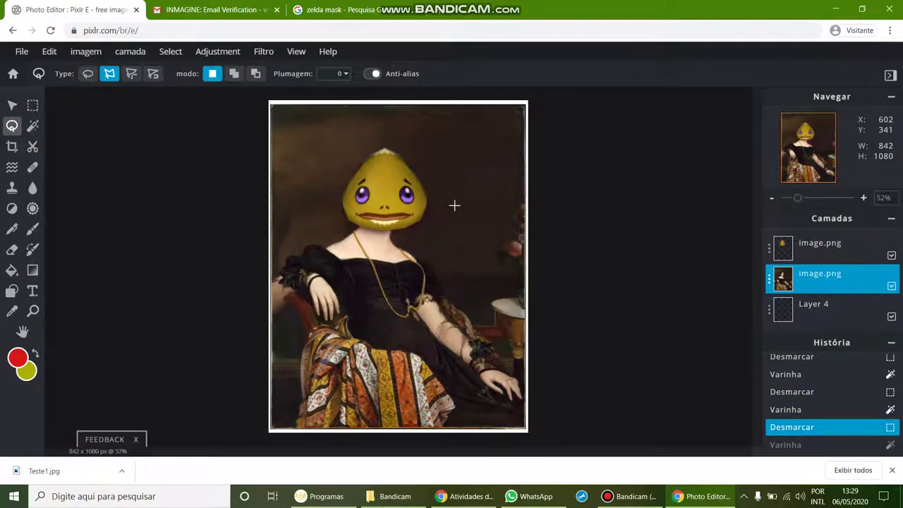
pyautogui.click(892, 257)
pyautogui.scroll(5, 343, 176)
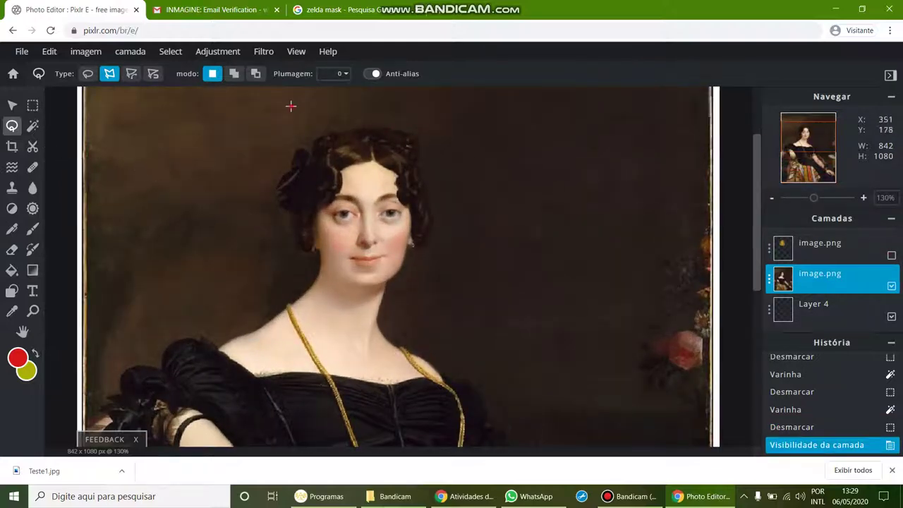
# Test polygonal Lasso selections beside the woman's hair and across her face
pyautogui.click(439, 205)
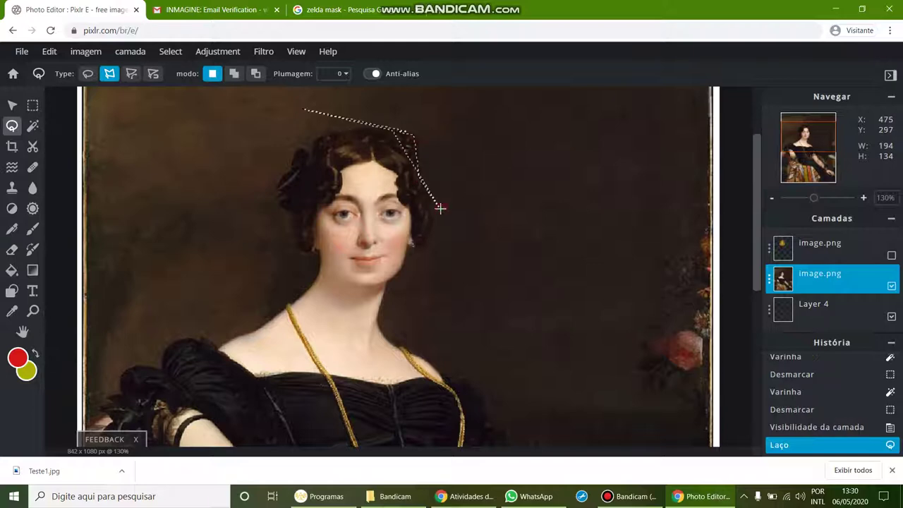
pyautogui.scroll(-2, 439, 204)
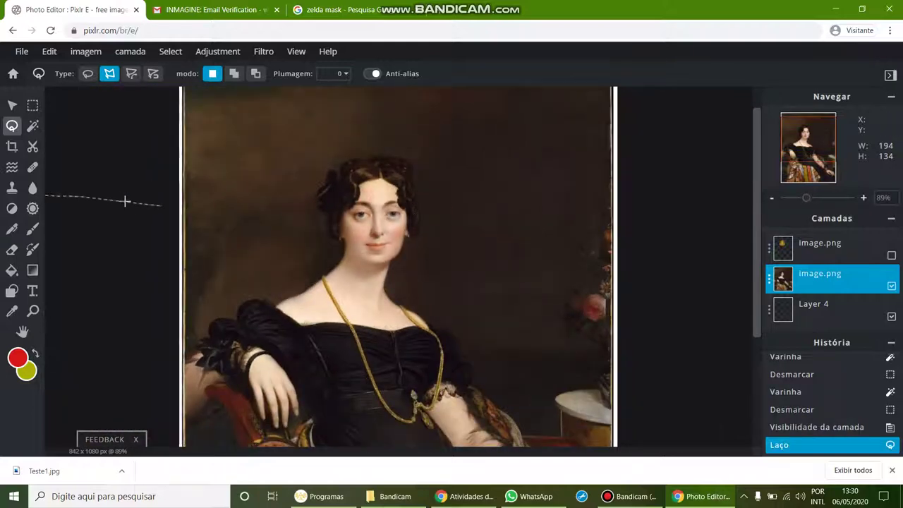
pyautogui.click(256, 240)
pyautogui.click(469, 221)
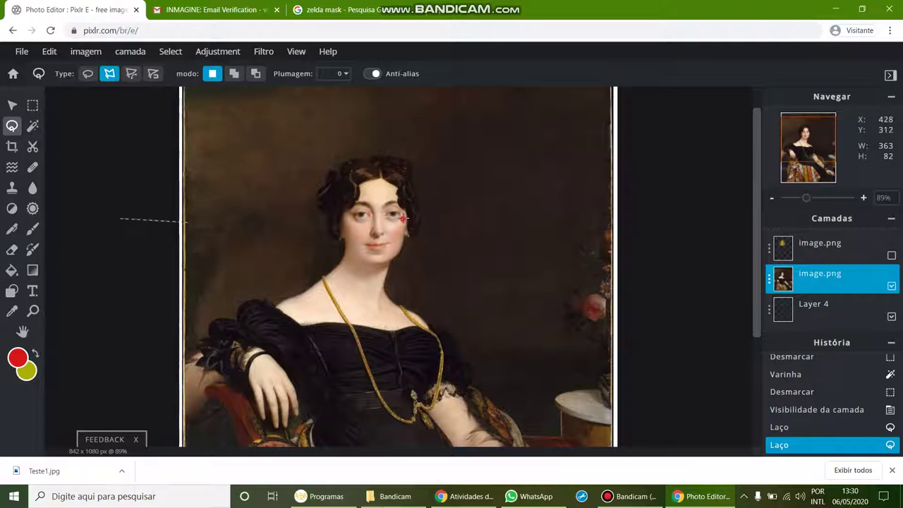
pyautogui.click(275, 222)
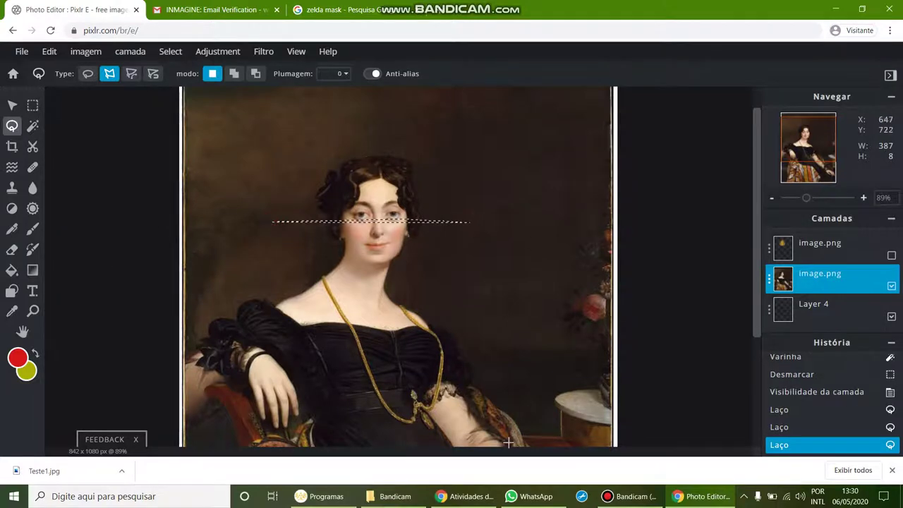
pyautogui.click(630, 496)
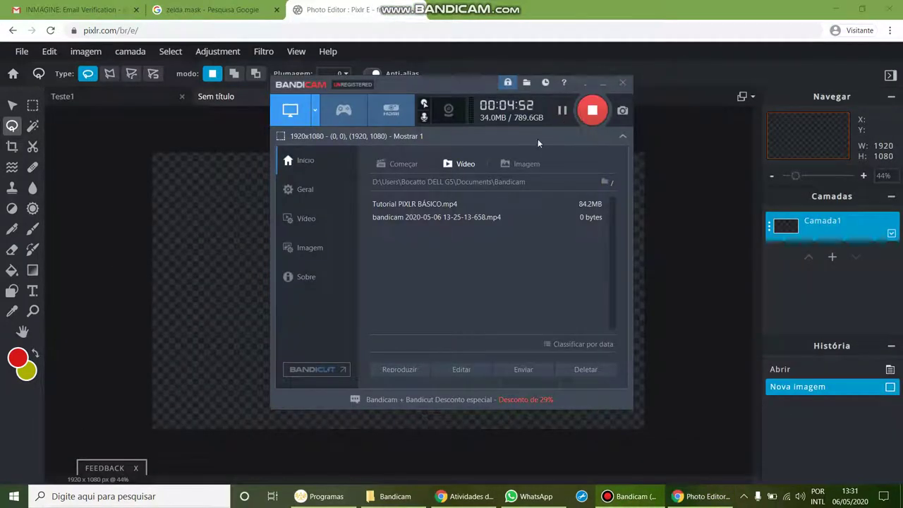
pyautogui.click(328, 51)
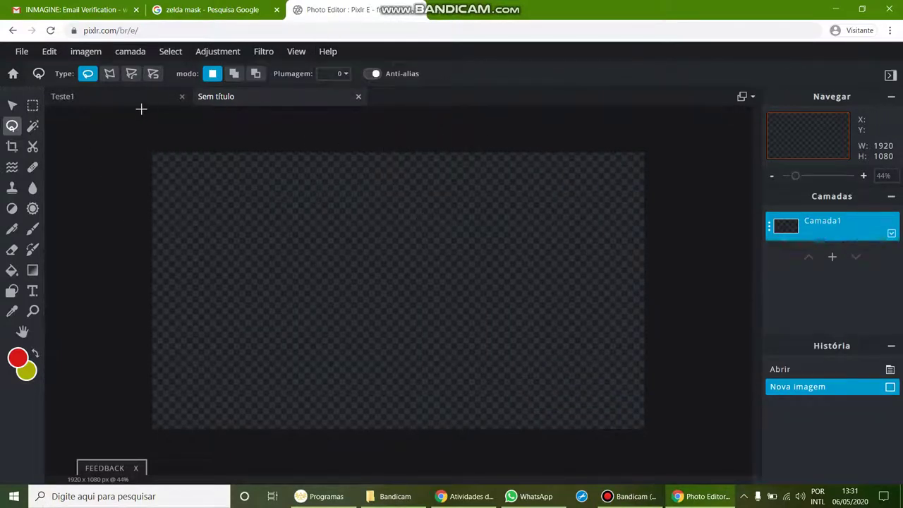
# Rotate the blank untitled image counterclockwise into portrait orientation
pyautogui.click(86, 51)
pyautogui.moveTo(99, 103)
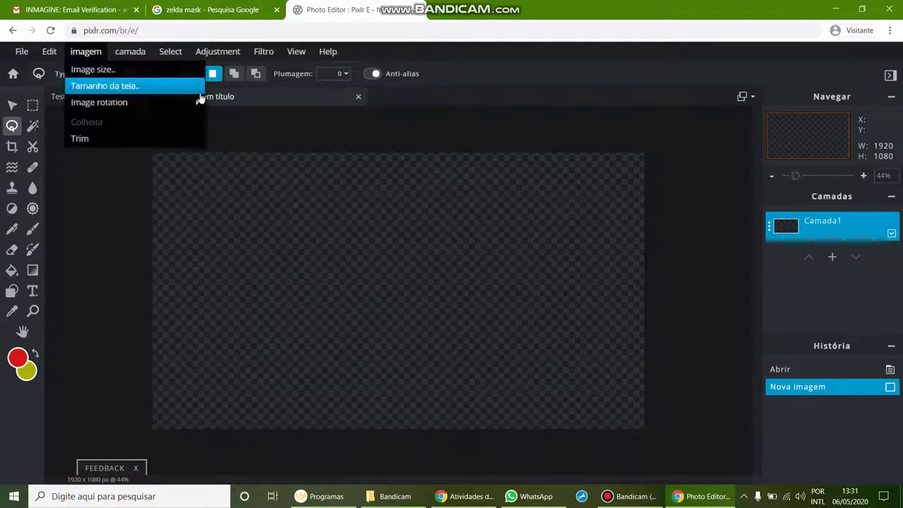
pyautogui.click(86, 52)
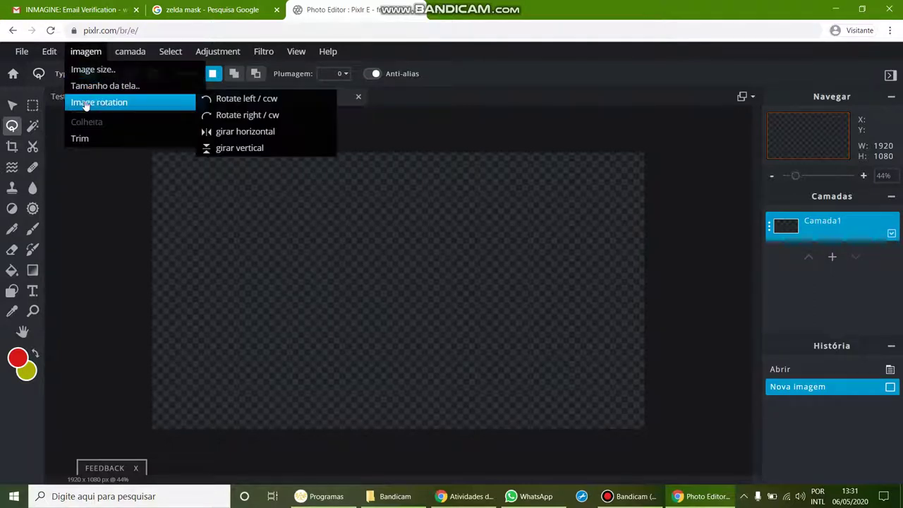
pyautogui.click(208, 98)
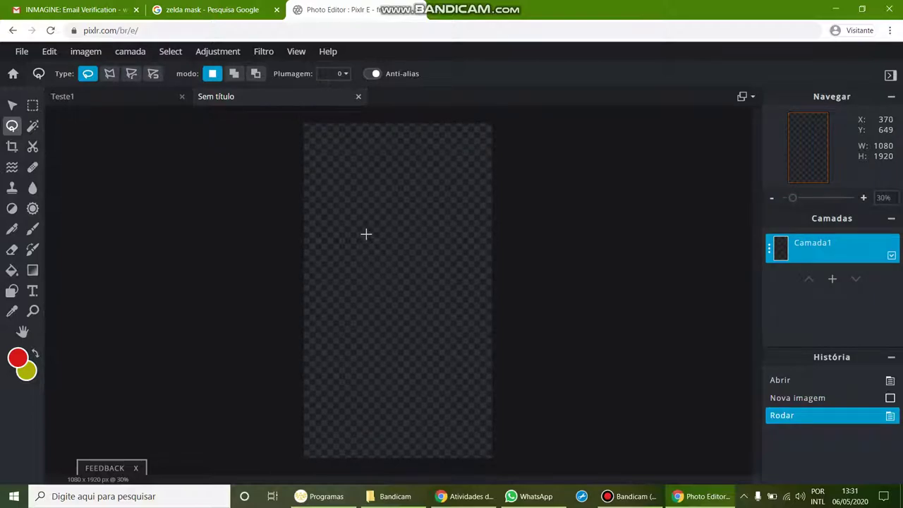
# Go back to the Ingres image search, copy the portrait of the seated woman in black, and paste it into the blank image
pyautogui.click(176, 9)
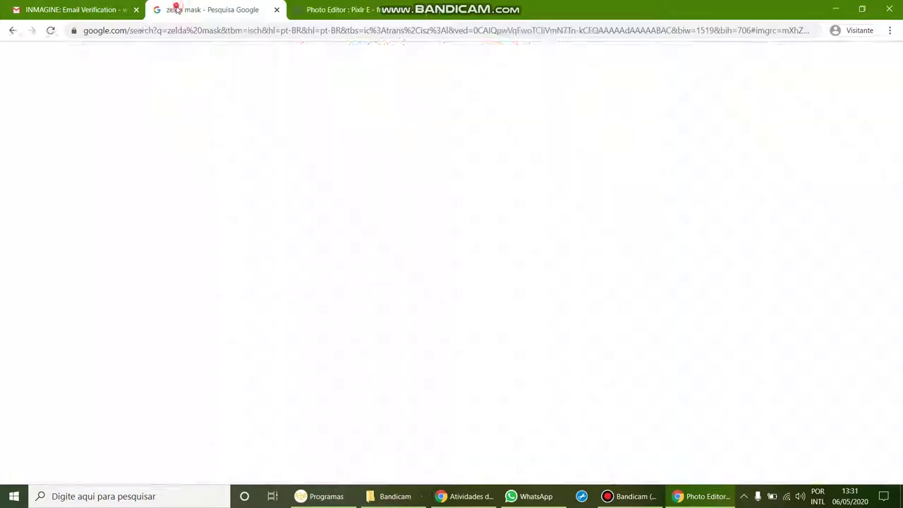
pyautogui.click(13, 30)
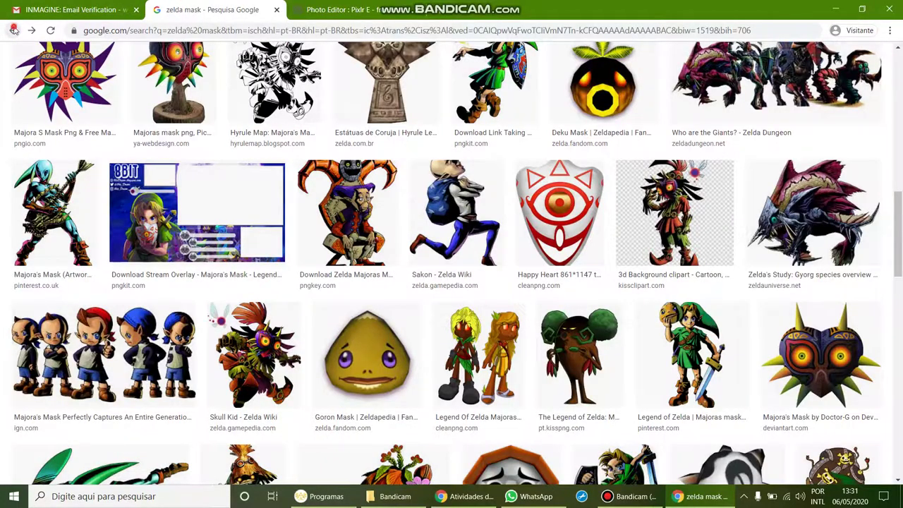
pyautogui.click(13, 30)
pyautogui.click(13, 30)
pyautogui.click(13, 30)
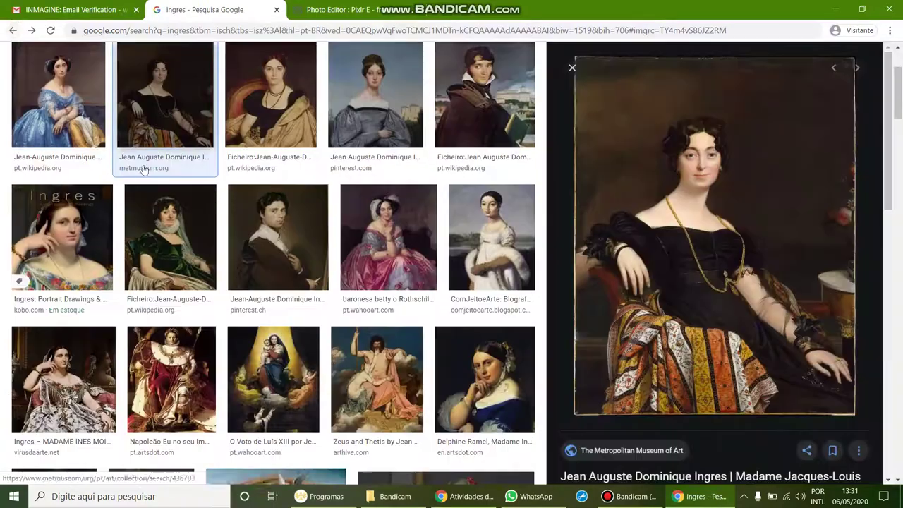
pyautogui.rightClick(616, 225)
pyautogui.click(674, 345)
pyautogui.click(322, 19)
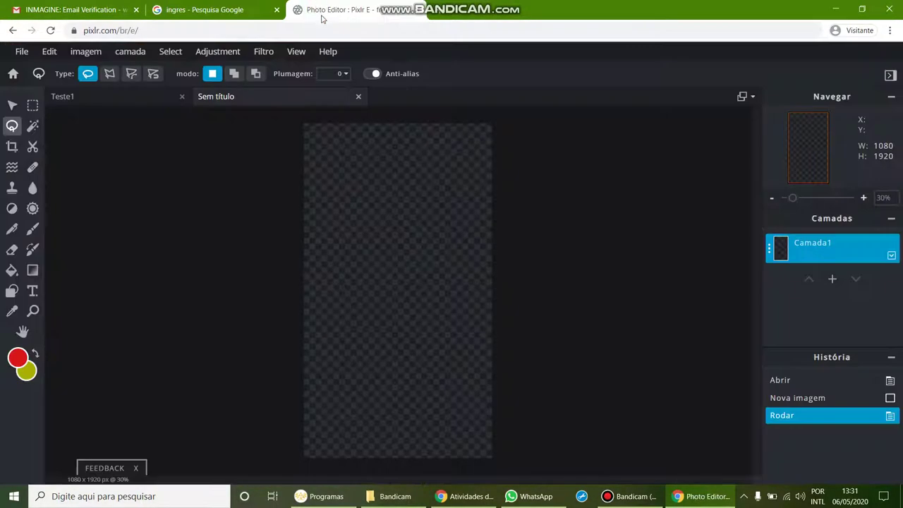
pyautogui.hotkey('ctrl', 'v')
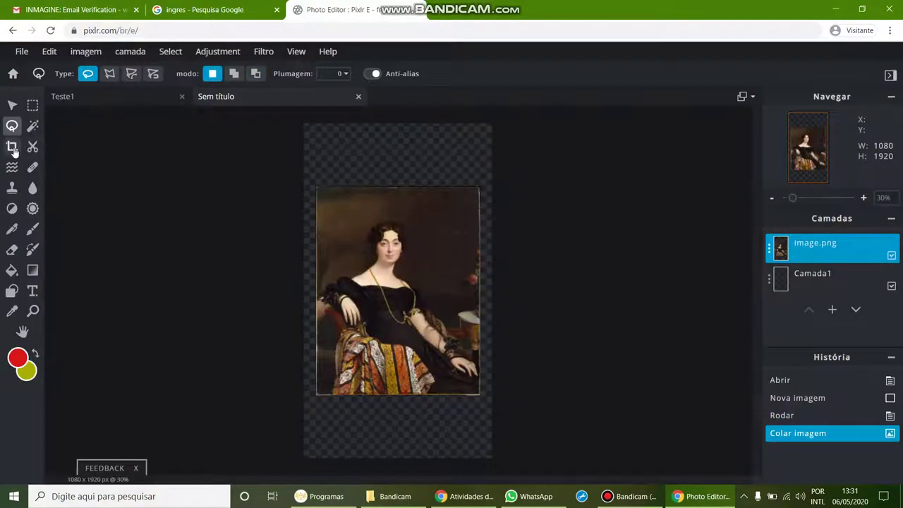
# Trace the dark background around the woman, table and flowers with the polygonal Lasso, clear it, and deselect
pyautogui.scroll(5, 427, 268)
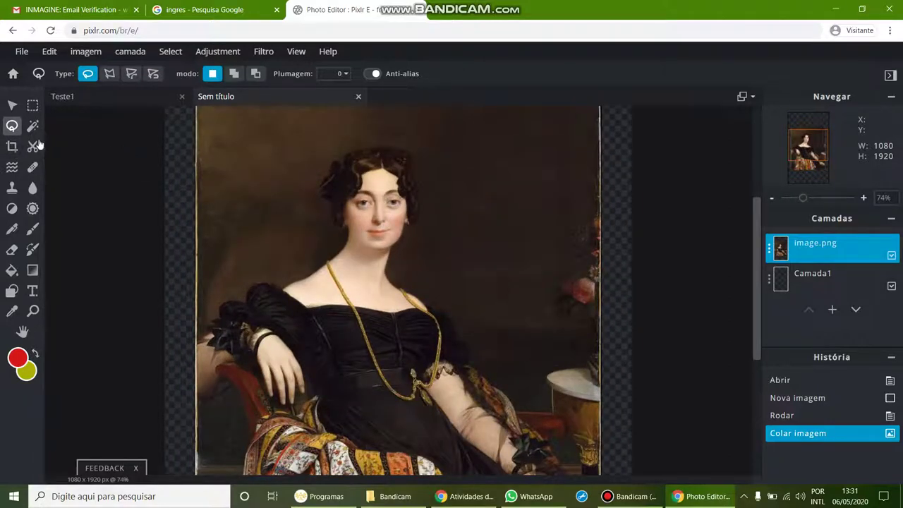
pyautogui.click(110, 74)
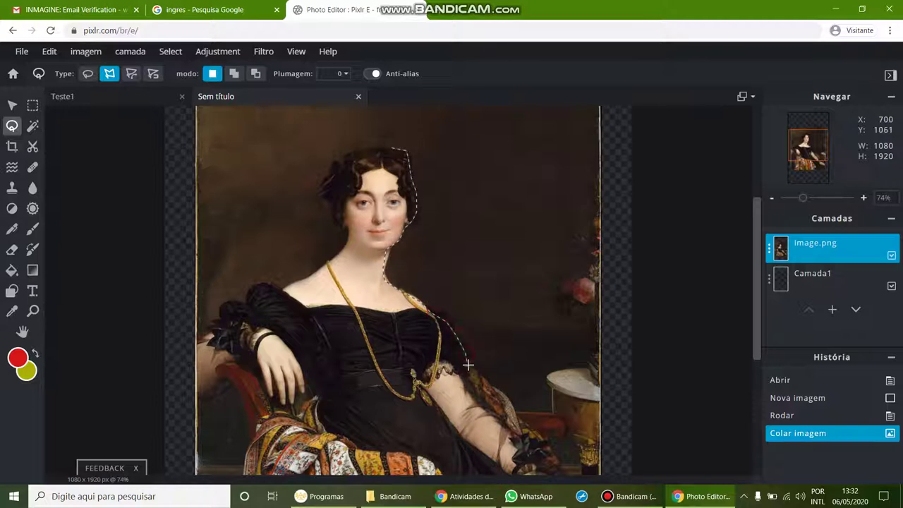
pyautogui.click(548, 381)
pyautogui.click(586, 365)
pyautogui.click(589, 327)
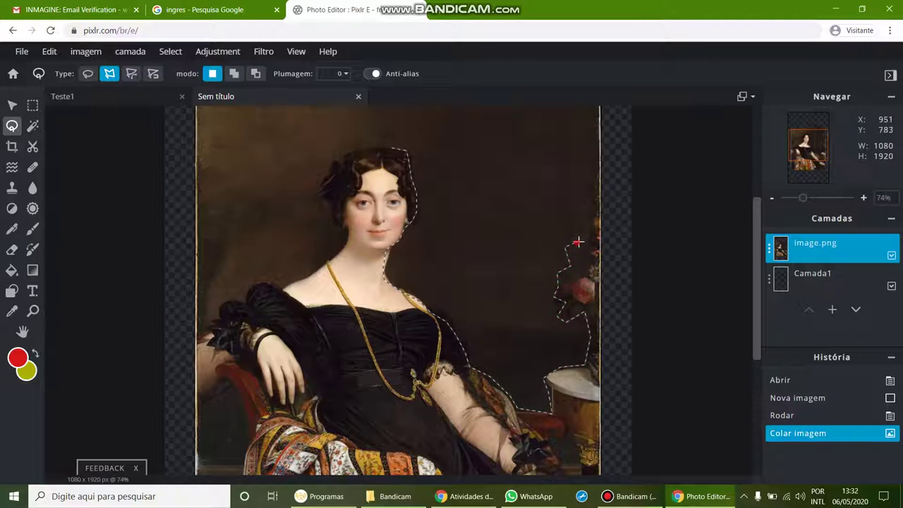
pyautogui.scroll(3, 607, 233)
pyautogui.click(598, 210)
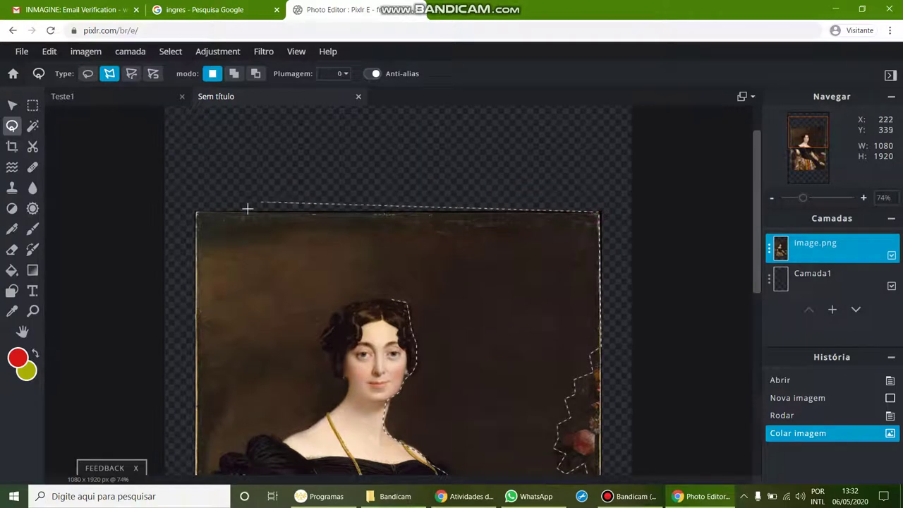
pyautogui.click(198, 211)
pyautogui.scroll(-3, 212, 177)
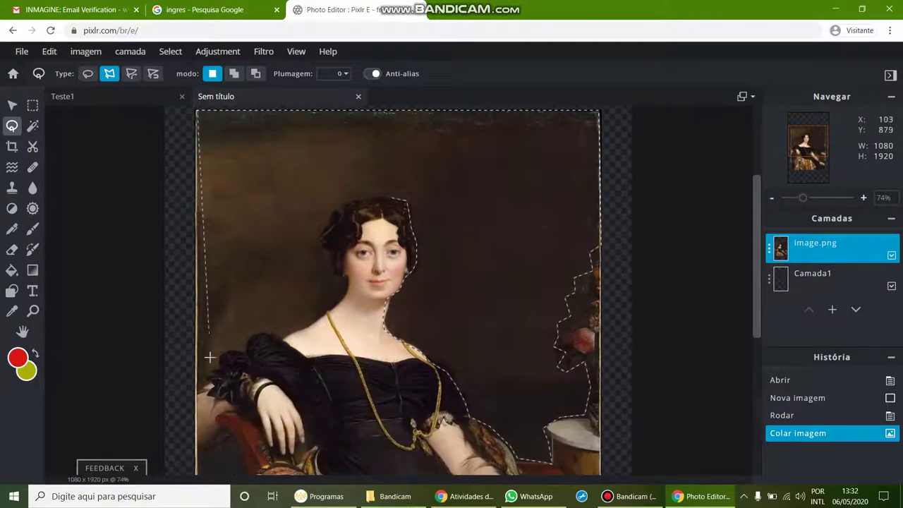
pyautogui.click(248, 354)
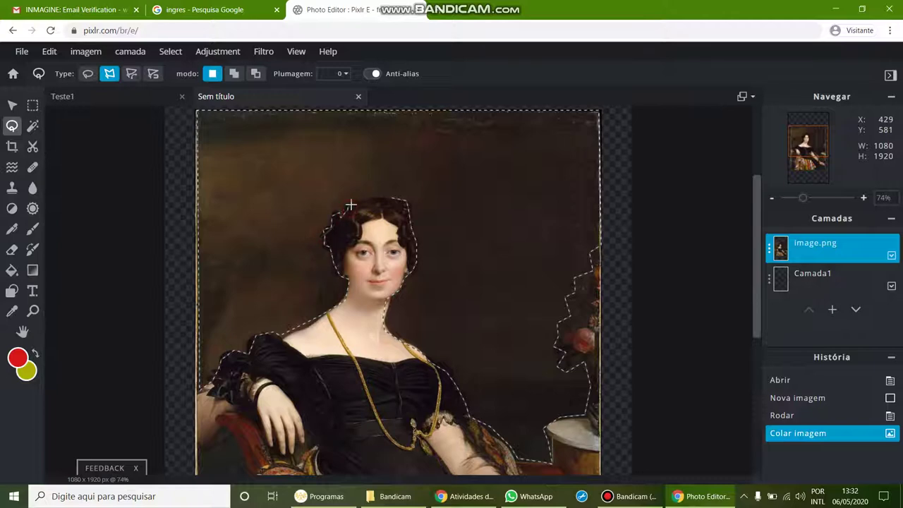
pyautogui.click(393, 197)
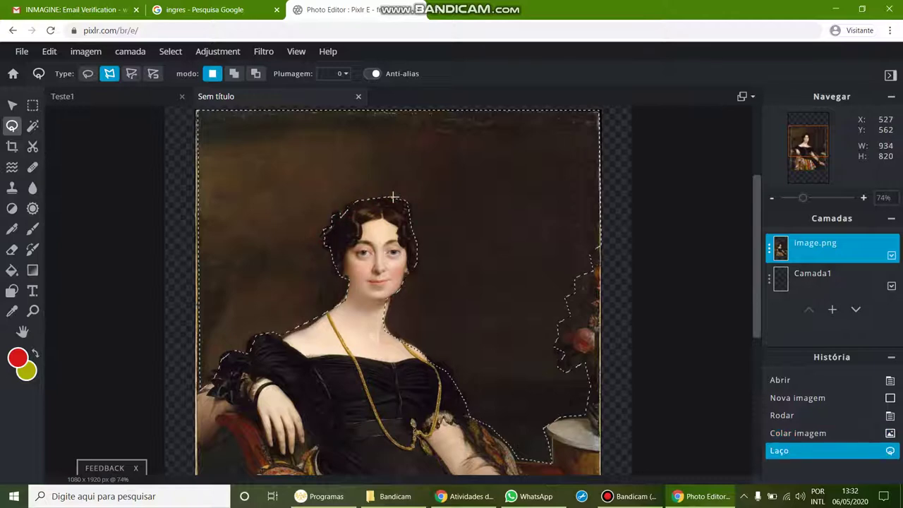
pyautogui.scroll(-4, 438, 267)
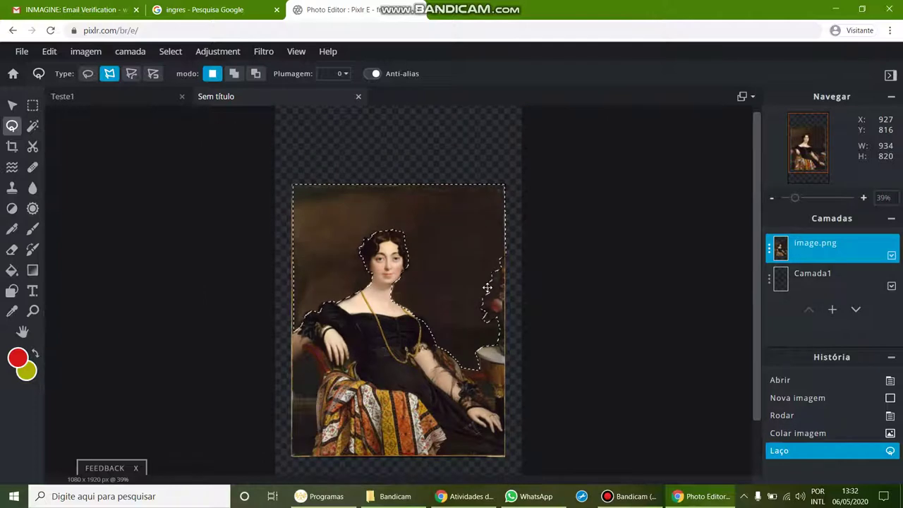
pyautogui.press('Delete')
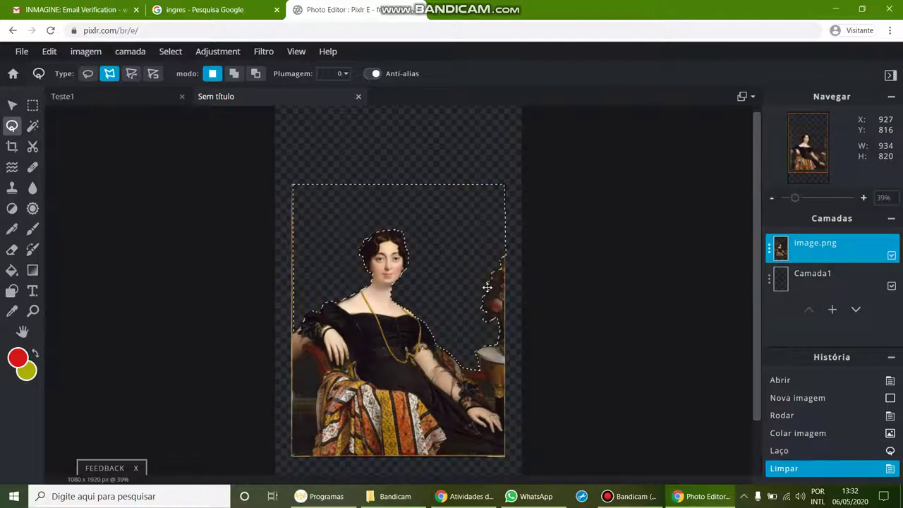
pyautogui.hotkey('ctrl', 'd')
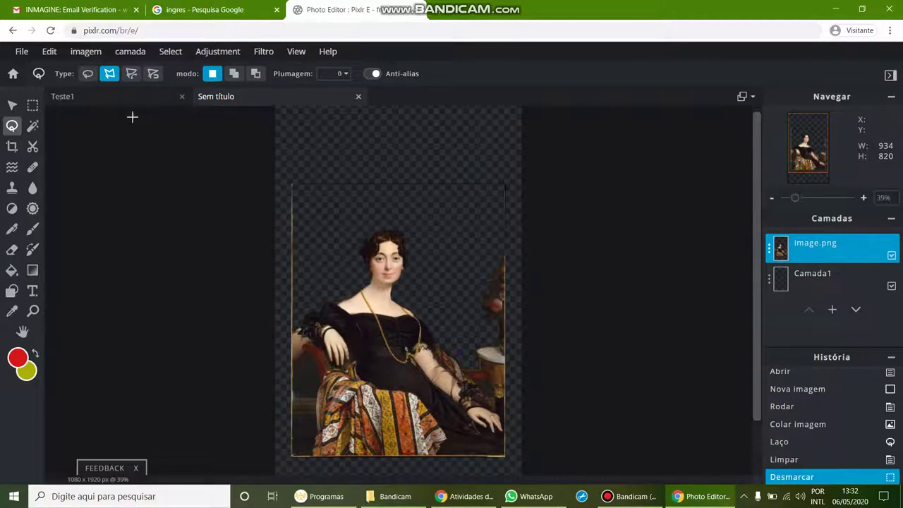
# Switch to the Teste1 montage and download it as a JPG file named Teste1
pyautogui.click(103, 96)
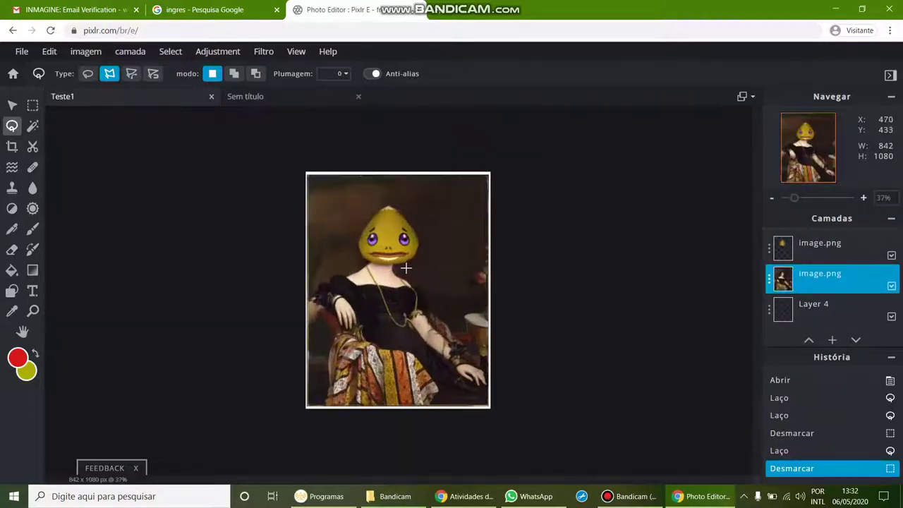
pyautogui.click(18, 52)
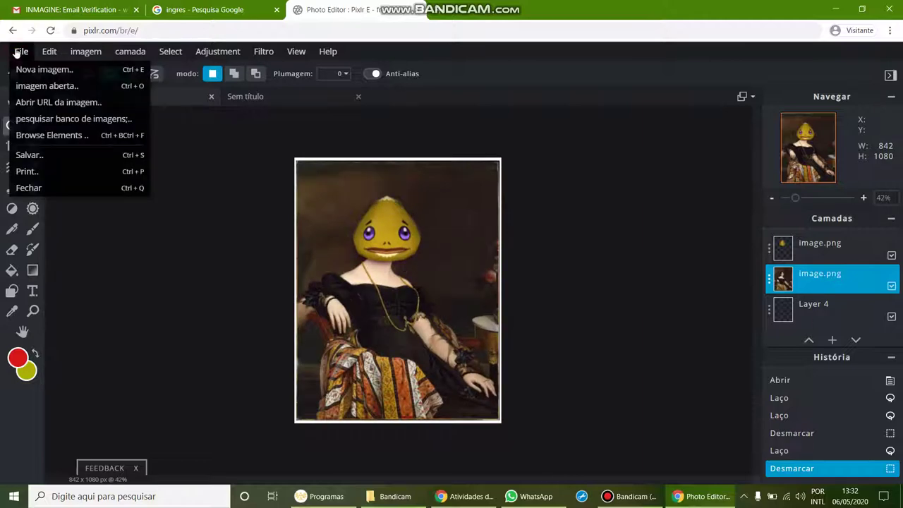
pyautogui.click(52, 156)
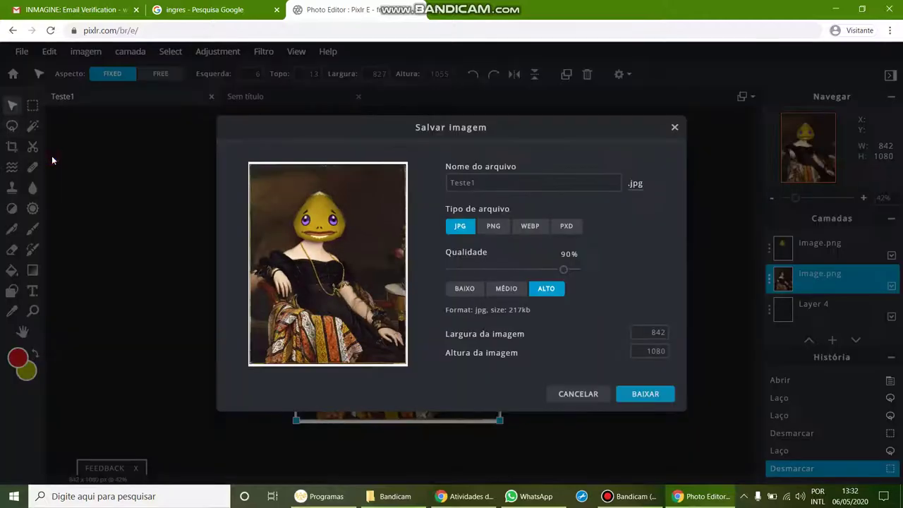
pyautogui.click(509, 182)
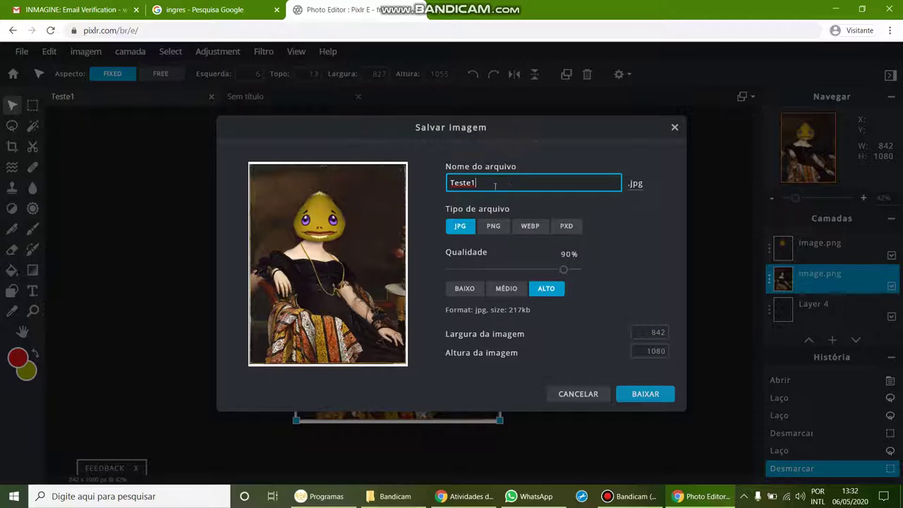
pyautogui.moveTo(577, 274); pyautogui.dragTo(615, 271)
pyautogui.click(641, 399)
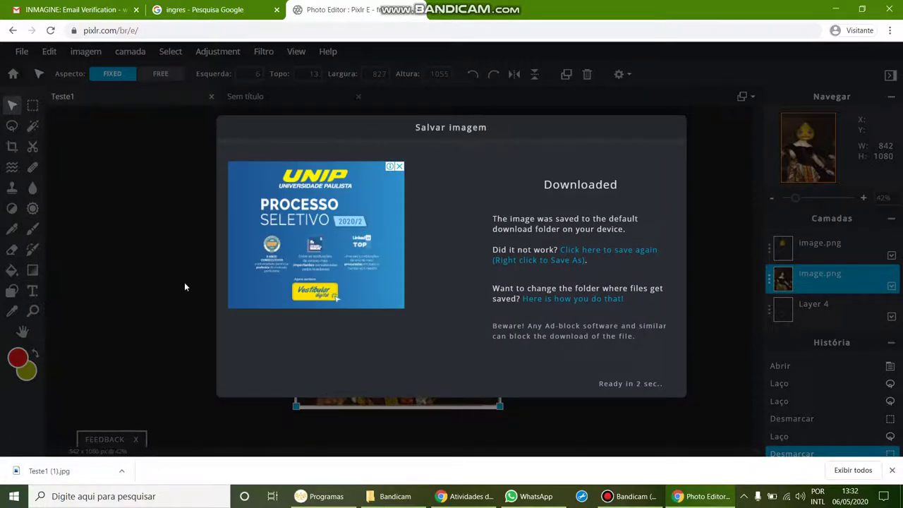
pyautogui.click(656, 384)
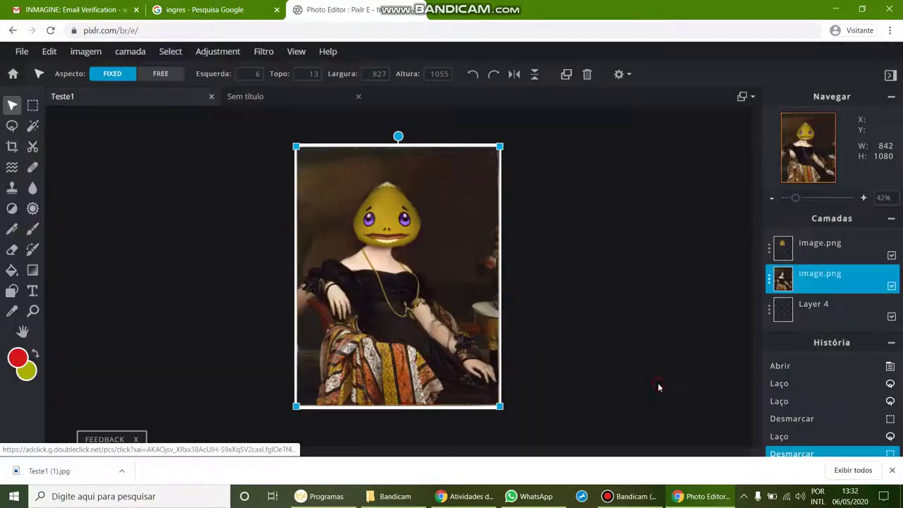
# Download the Teste1 montage in PXD format to keep its layers
pyautogui.click(25, 57)
pyautogui.click(40, 154)
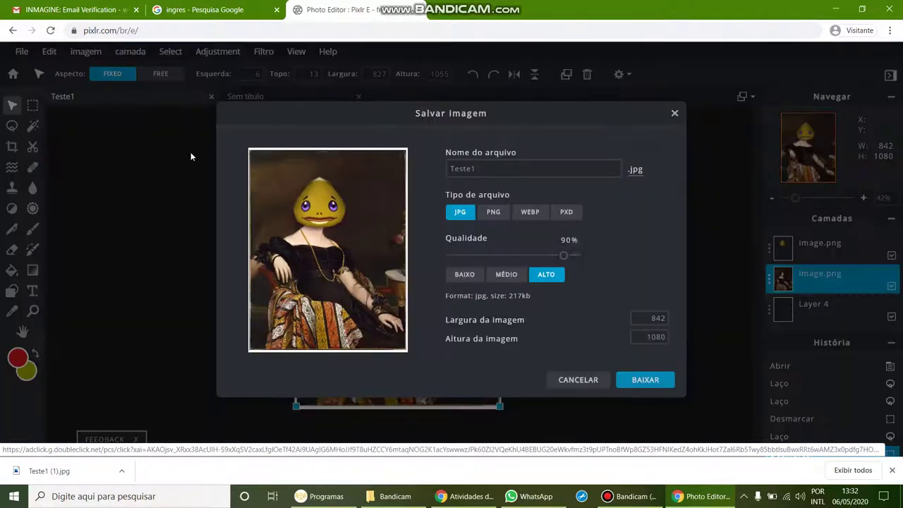
pyautogui.click(565, 213)
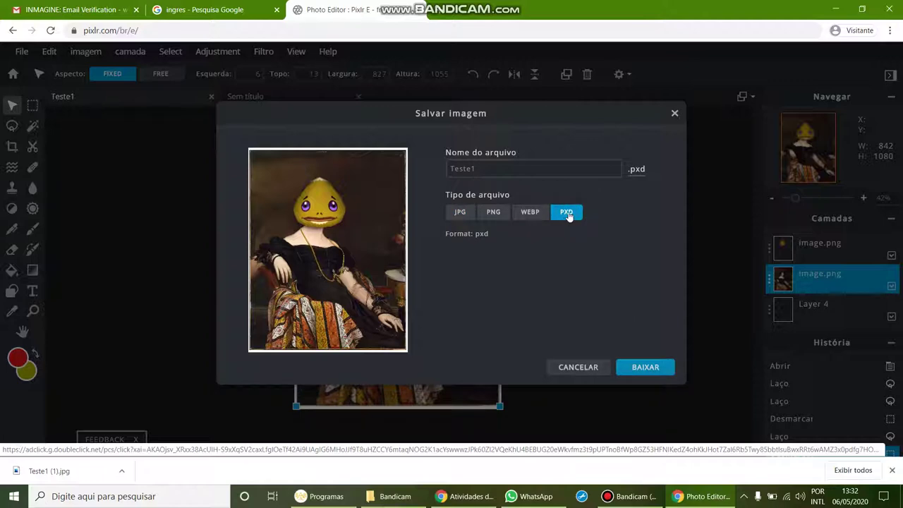
pyautogui.click(645, 367)
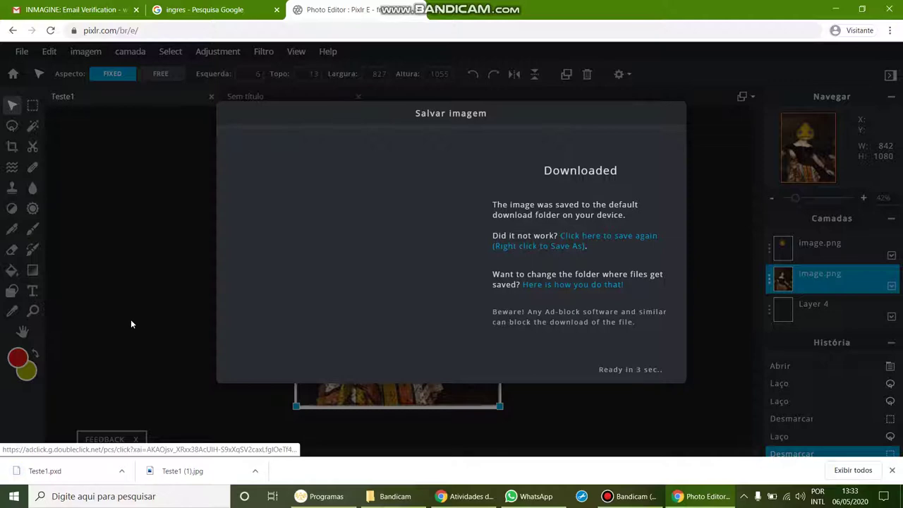
pyautogui.click(635, 496)
pyautogui.click(637, 496)
pyautogui.click(635, 370)
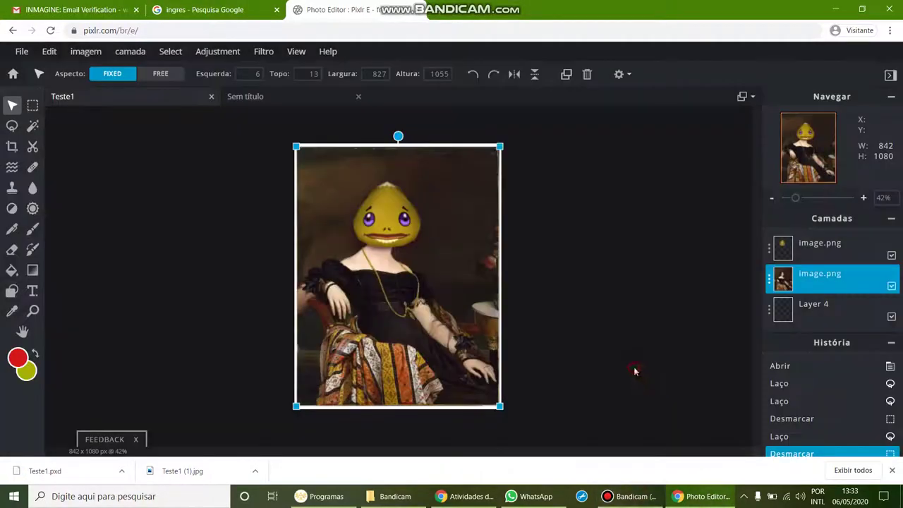
# Close both open images and remove the untitled image and Teste1 from the history
pyautogui.click(211, 96)
pyautogui.click(211, 96)
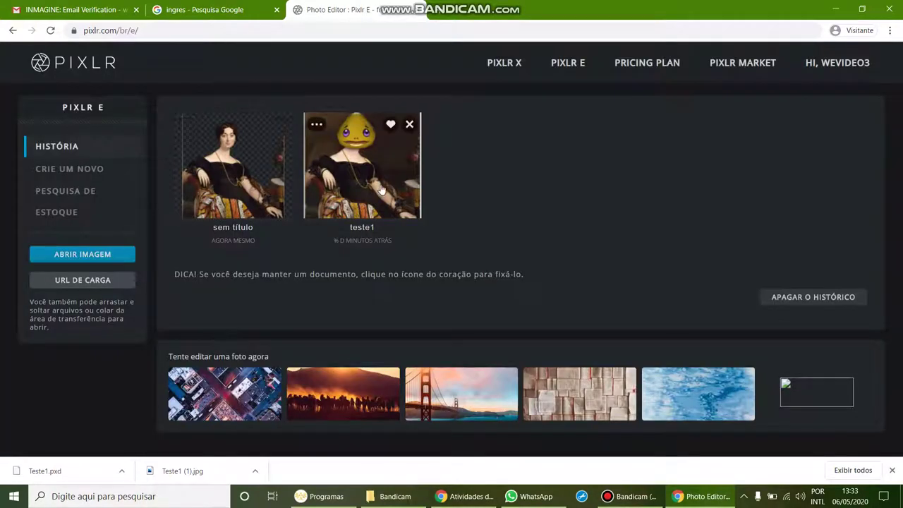
pyautogui.click(409, 125)
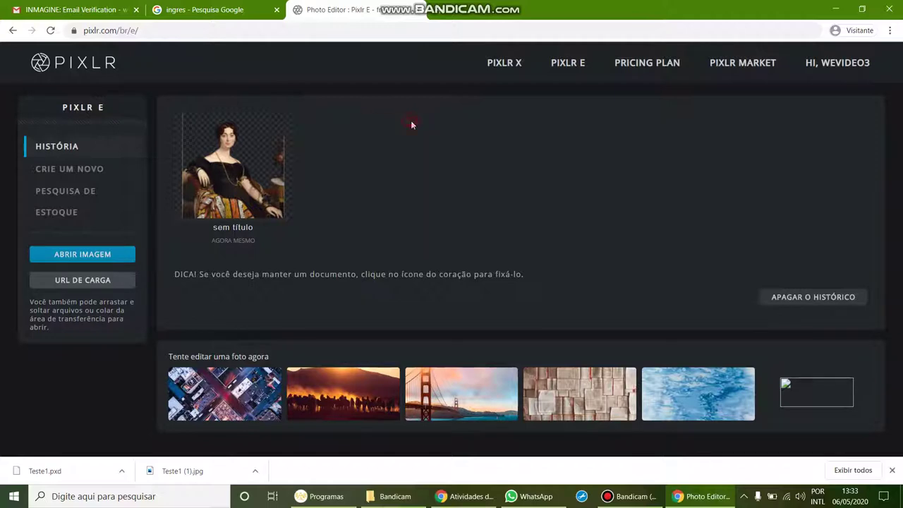
pyautogui.click(280, 125)
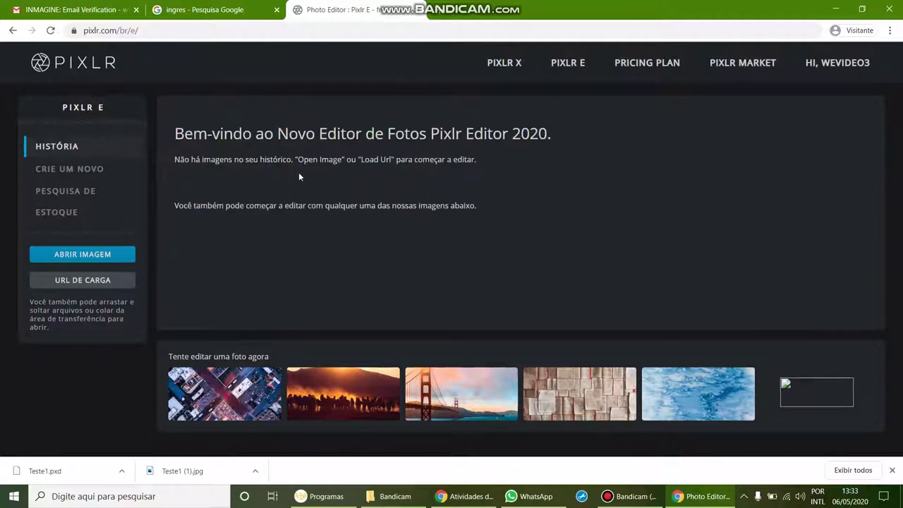
# Open the image Teste1 (1).jpg from the Downloads folder
pyautogui.click(90, 256)
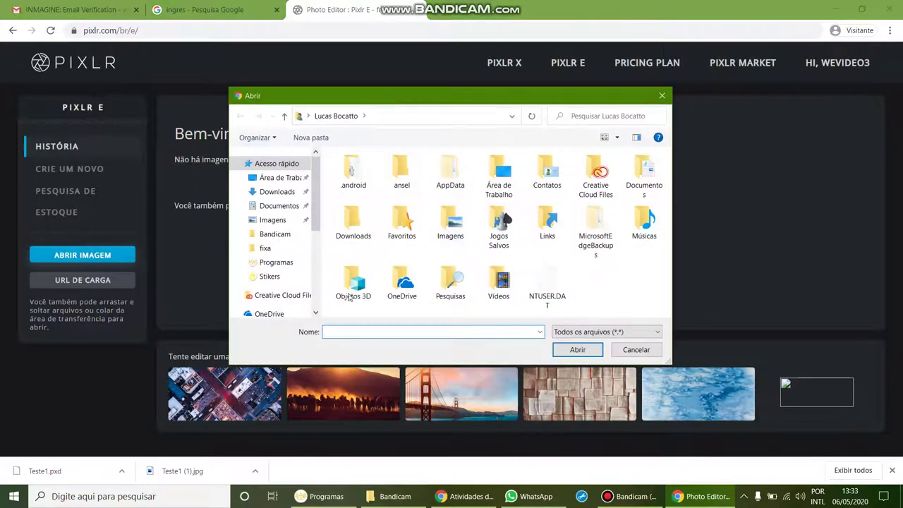
pyautogui.click(282, 193)
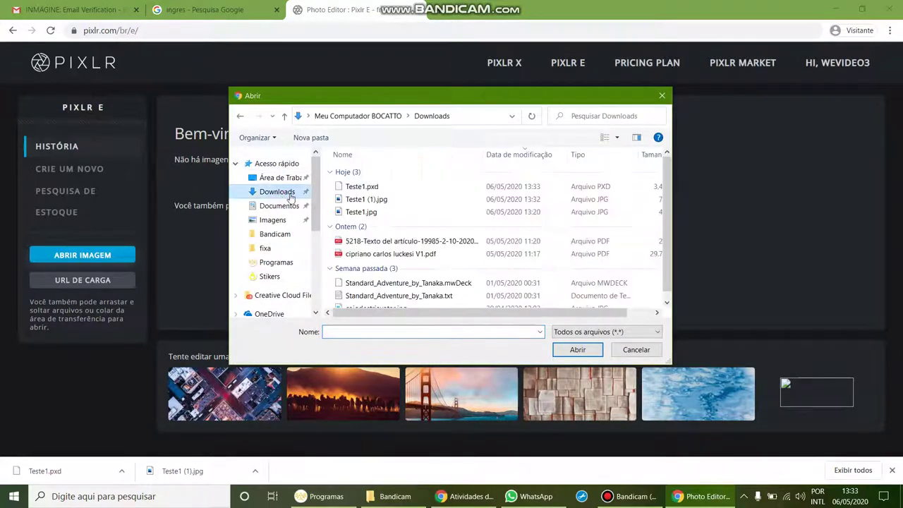
pyautogui.click(372, 199)
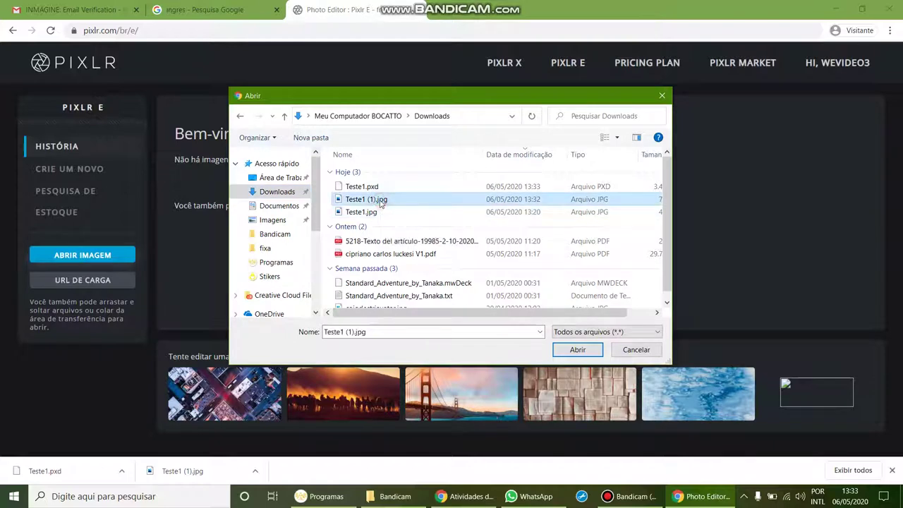
pyautogui.click(577, 349)
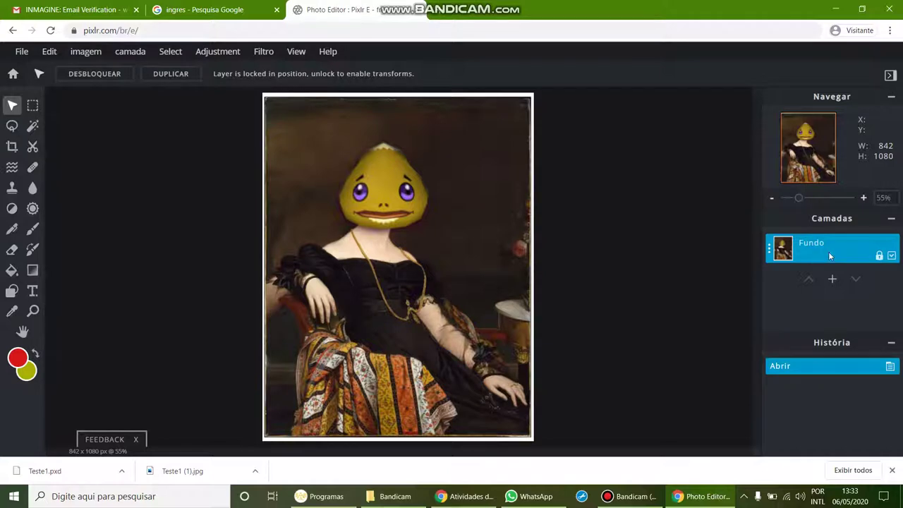
# Unlock the Fundo layer, move the flattened picture to about 135 from the left and -23 from the top, and close the image
pyautogui.click(880, 256)
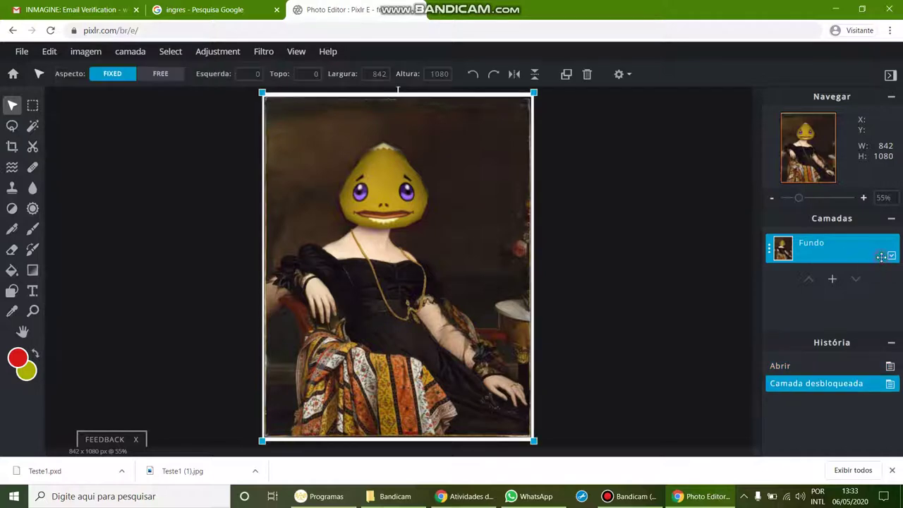
pyautogui.moveTo(417, 192); pyautogui.dragTo(482, 98)
pyautogui.click(22, 51)
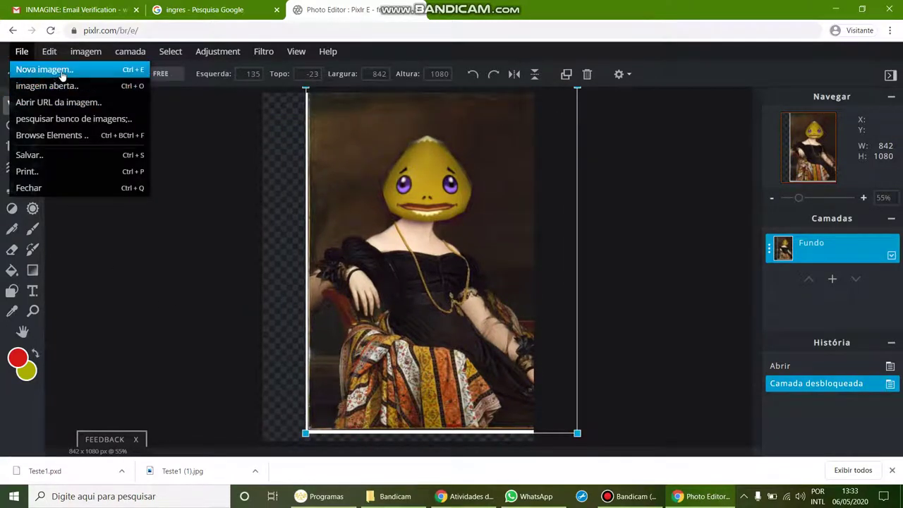
pyautogui.click(22, 51)
pyautogui.click(22, 52)
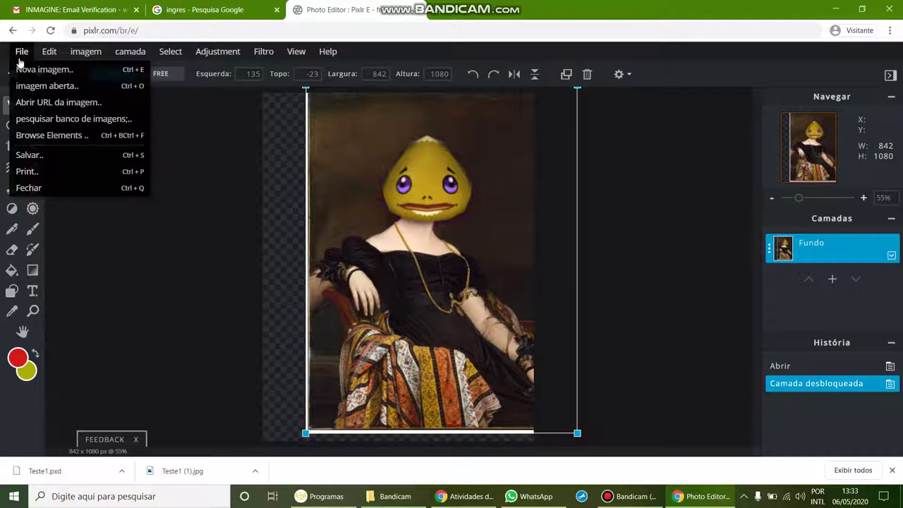
pyautogui.click(219, 130)
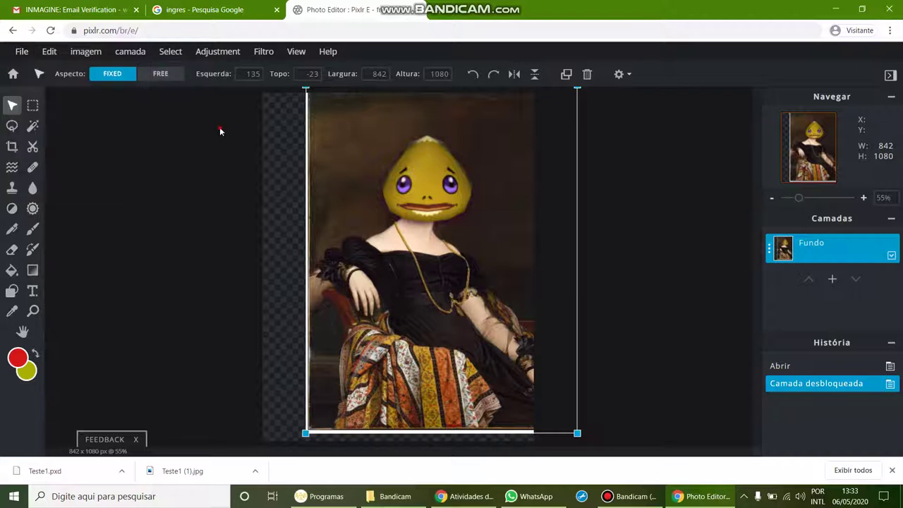
pyautogui.click(22, 51)
pyautogui.click(51, 186)
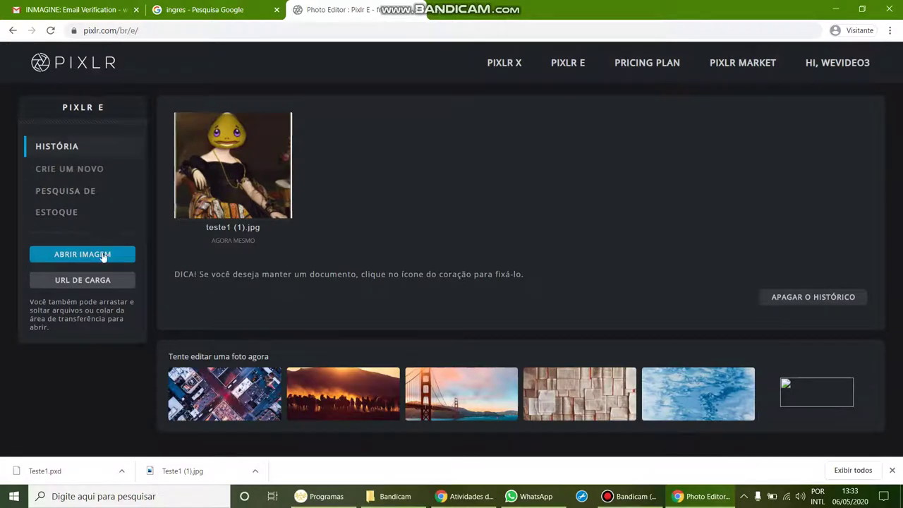
# Open Teste1.pxd from the Downloads folder and nudge the Goron mask layer slightly up and to the right
pyautogui.click(104, 256)
pyautogui.click(363, 186)
pyautogui.click(574, 348)
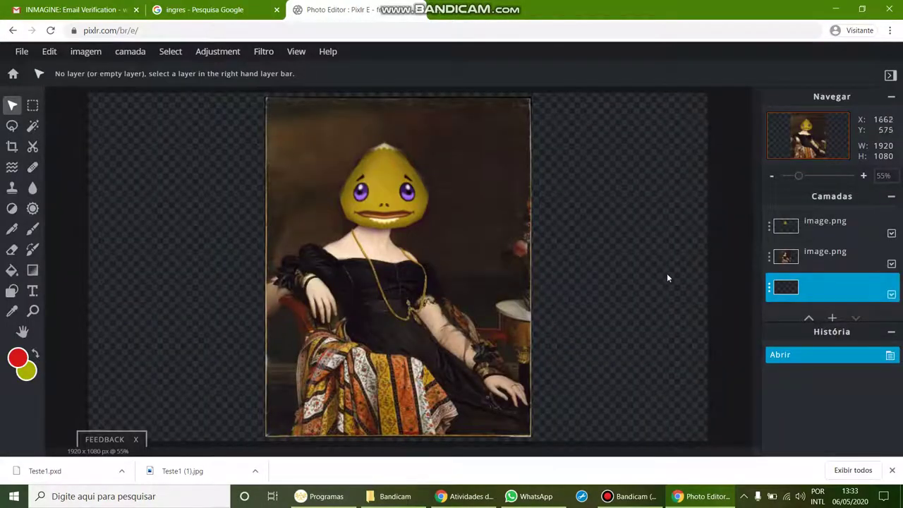
pyautogui.click(808, 233)
pyautogui.moveTo(407, 192)
pyautogui.mouseDown()
pyautogui.moveTo(456, 184)
pyautogui.moveTo(388, 202)
pyautogui.moveTo(411, 192)
pyautogui.mouseUp()
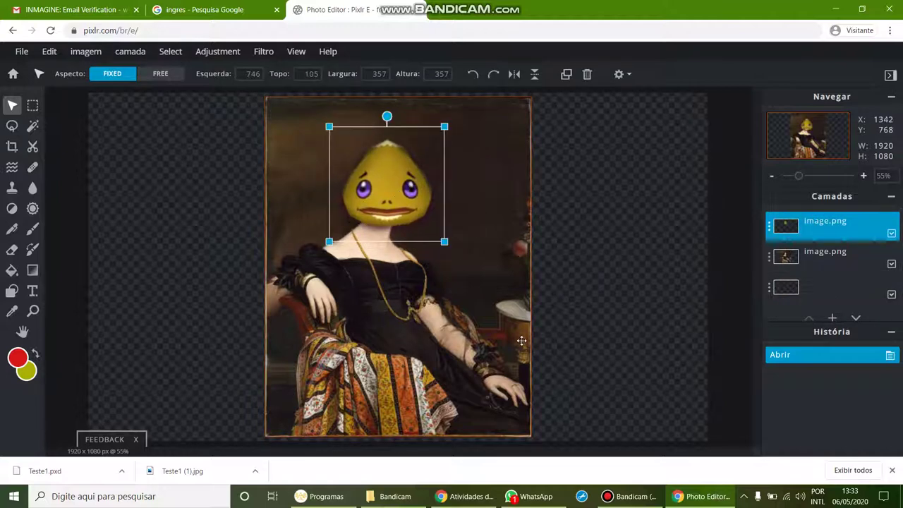
# Switch to the Gmail page, open Google Sala de Aula from the Google apps, and dismiss the browser's downloads bar
pyautogui.click(230, 7)
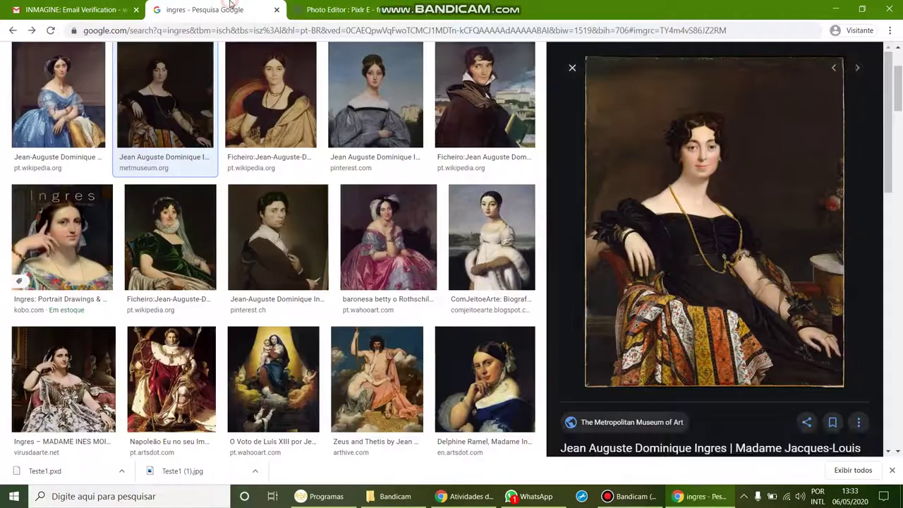
pyautogui.click(106, 10)
pyautogui.click(797, 61)
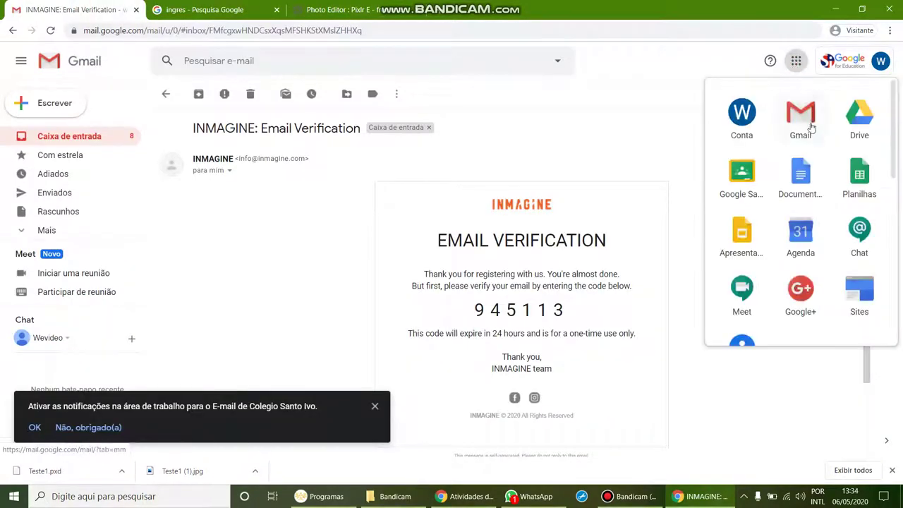
pyautogui.click(740, 182)
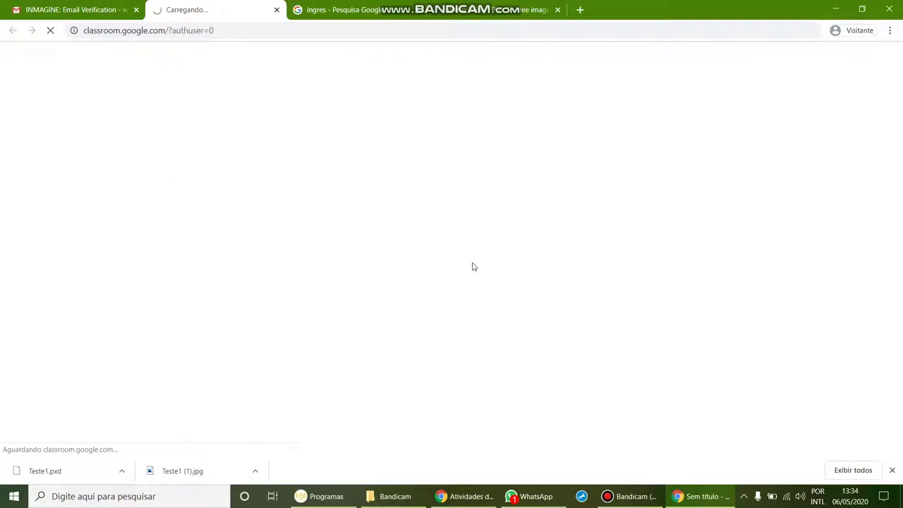
pyautogui.click(890, 470)
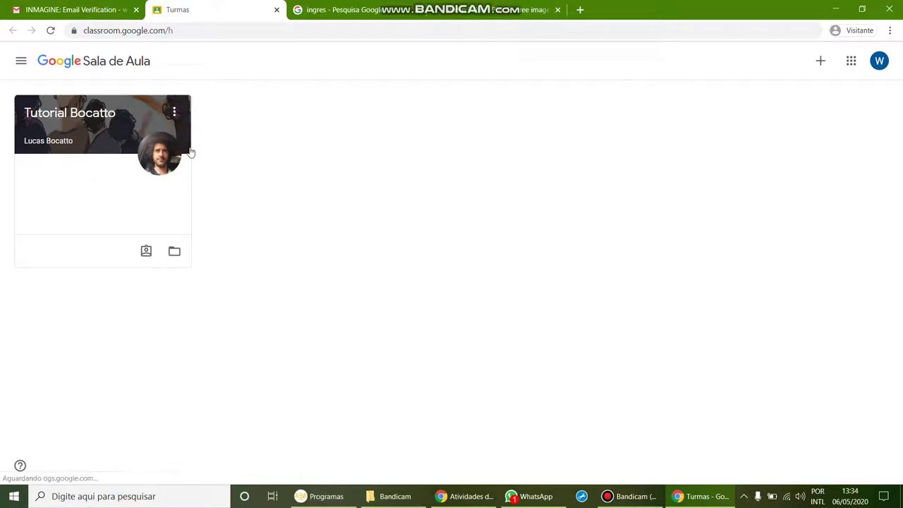
# Open the assignment Como anexar tarefas in the tutorial class and dismiss the hand-in tip
pyautogui.click(56, 114)
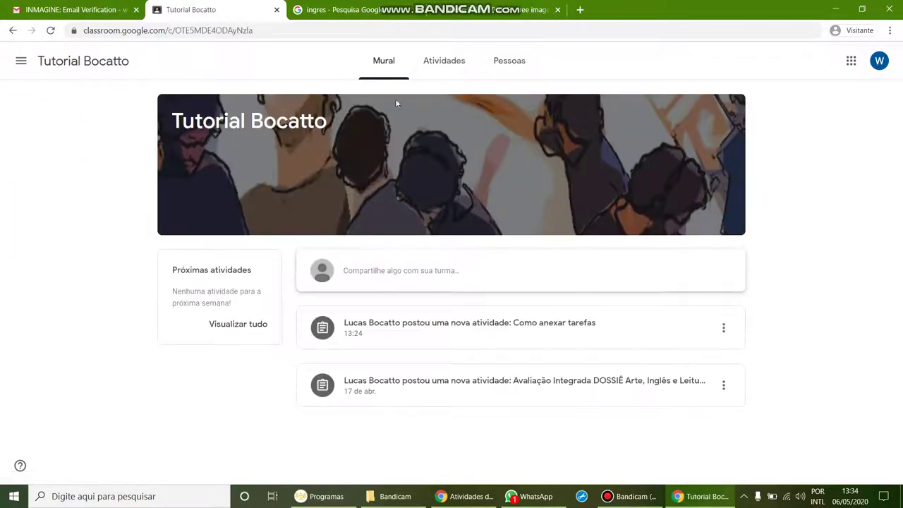
pyautogui.click(497, 337)
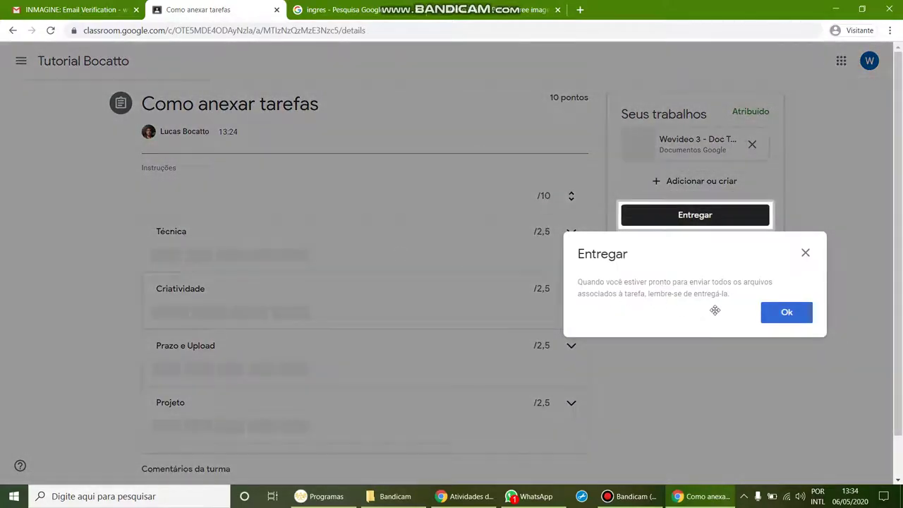
pyautogui.click(797, 317)
# Examine the assignment's instructions and rubric, expanding and collapsing the Técnica and Criatividade criteria
pyautogui.moveTo(202, 143); pyautogui.dragTo(358, 147)
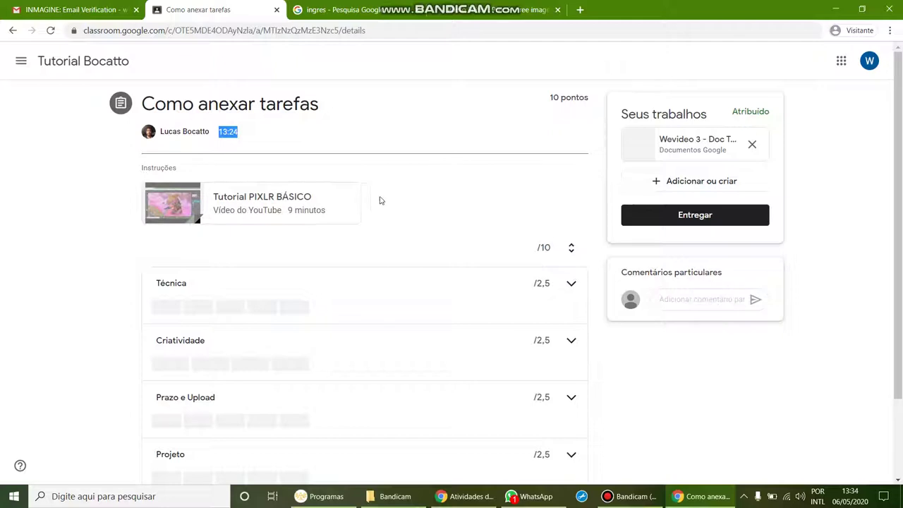
pyautogui.scroll(-2, 359, 317)
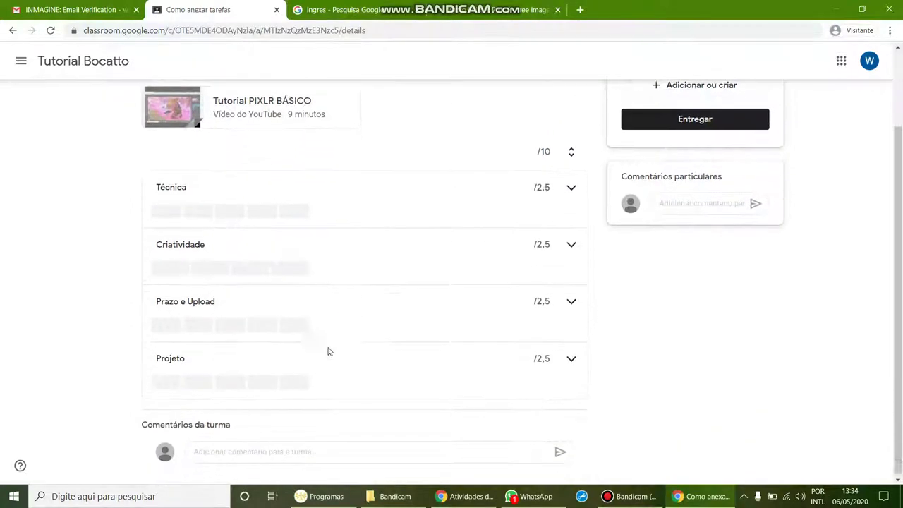
pyautogui.click(570, 186)
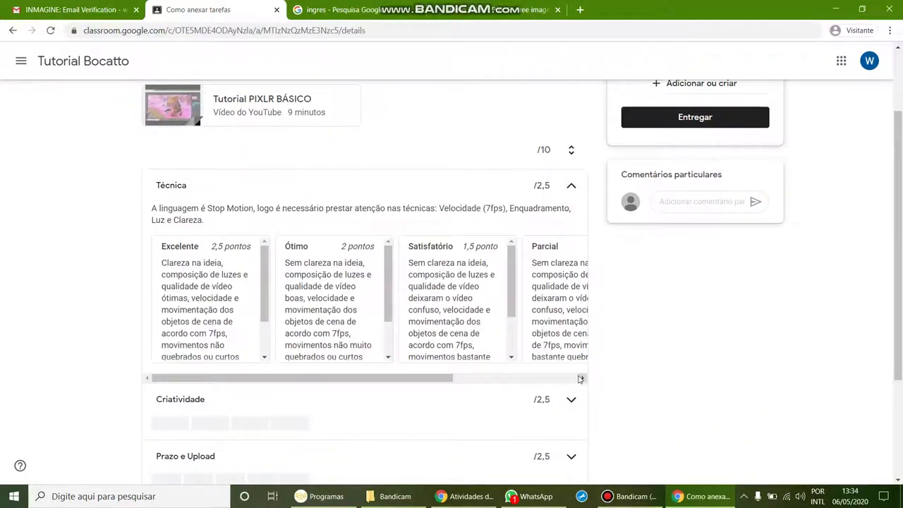
pyautogui.click(571, 400)
pyautogui.click(571, 400)
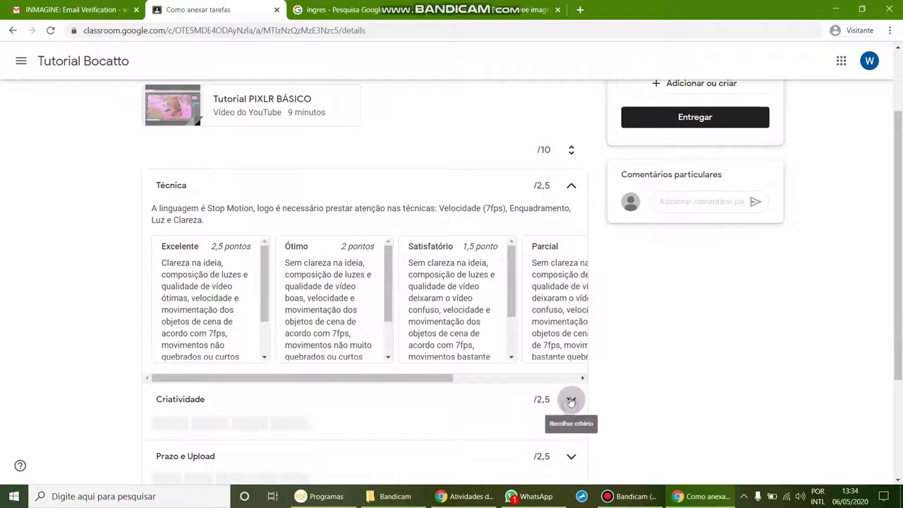
pyautogui.click(571, 187)
pyautogui.scroll(2, 567, 195)
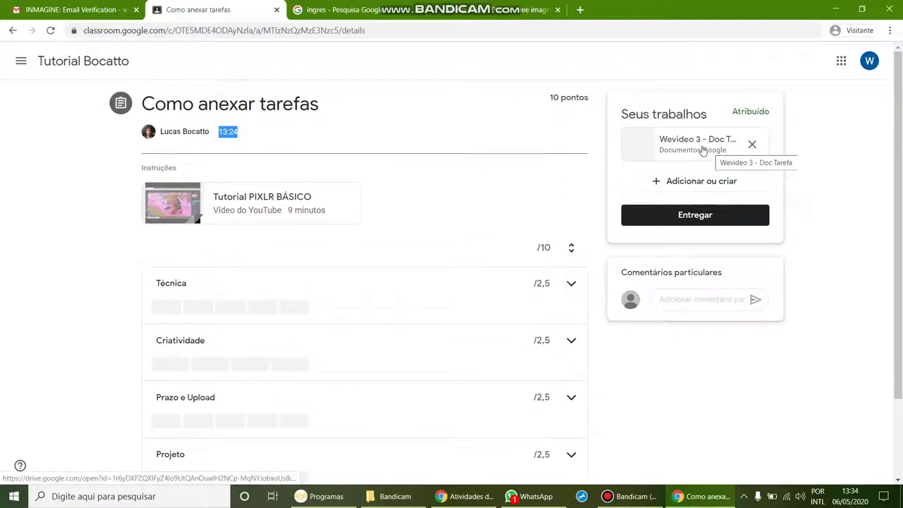
# Upload Teste1.pxd and Teste1 (1).jpg from the Downloads folder as attachments to the assignment
pyautogui.click(715, 189)
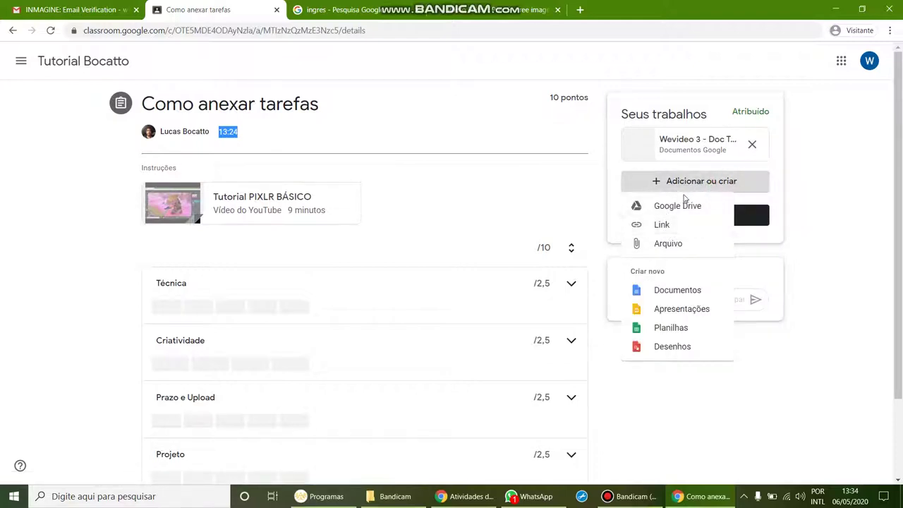
pyautogui.click(671, 243)
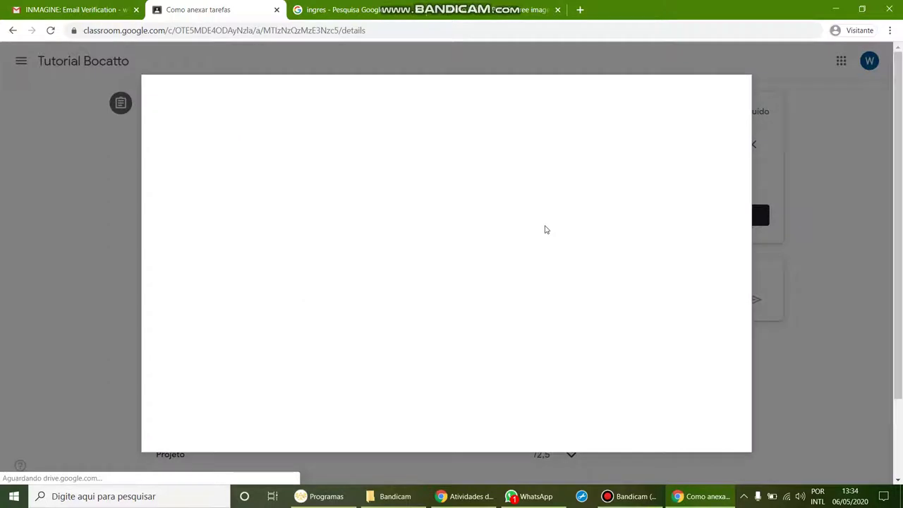
pyautogui.click(437, 275)
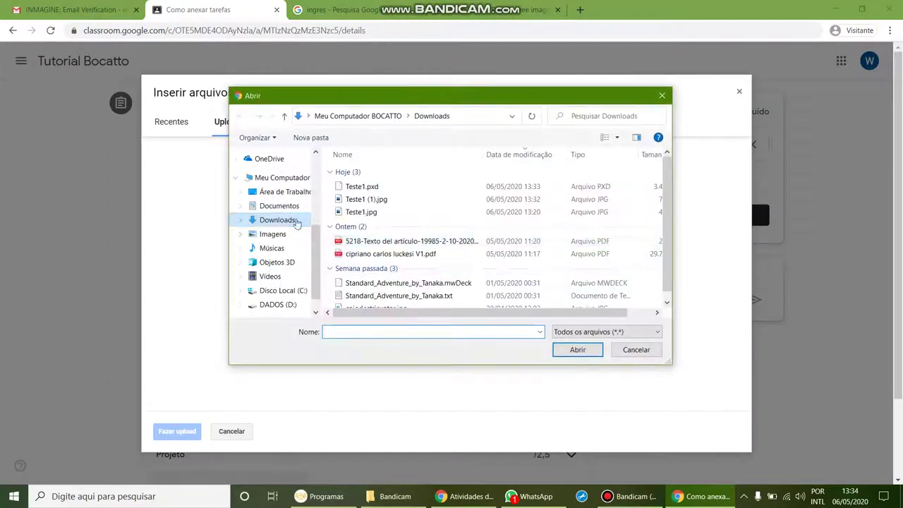
pyautogui.click(372, 187)
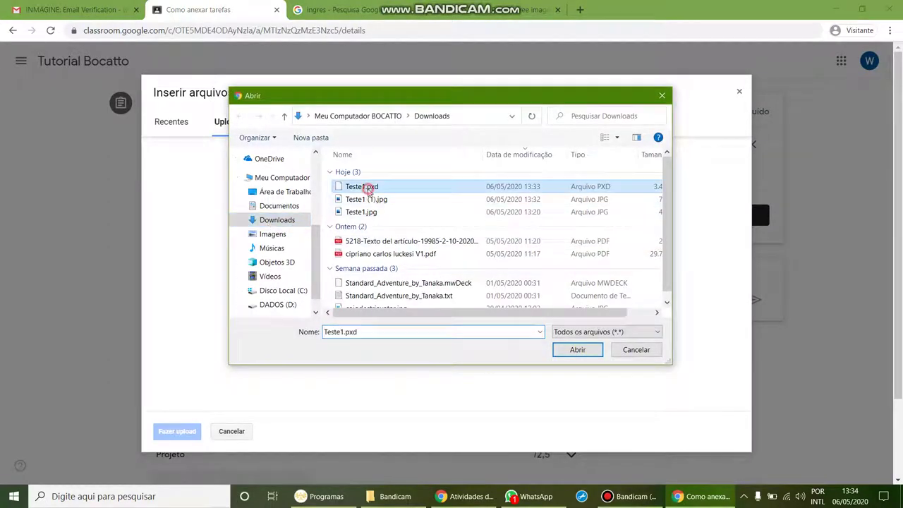
pyautogui.keyDown('ctrl'); pyautogui.click(379, 200); pyautogui.keyUp('ctrl')
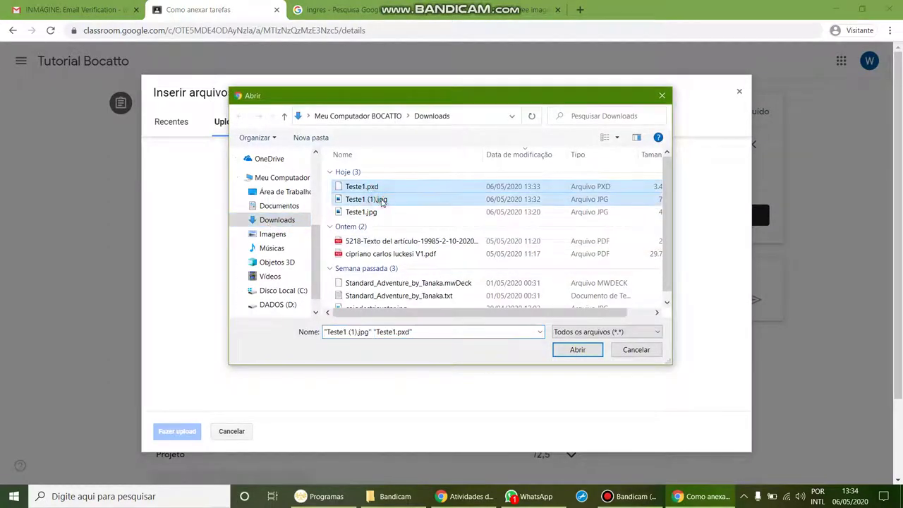
pyautogui.click(581, 350)
pyautogui.click(178, 433)
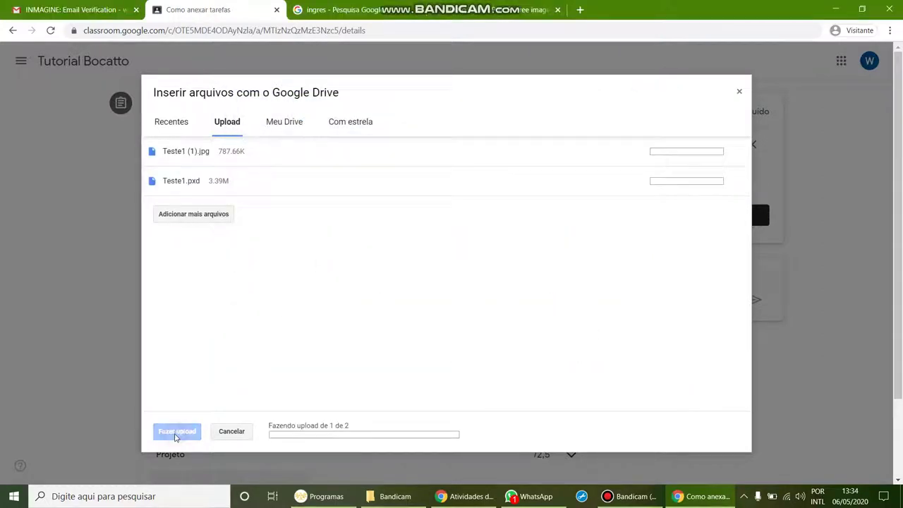